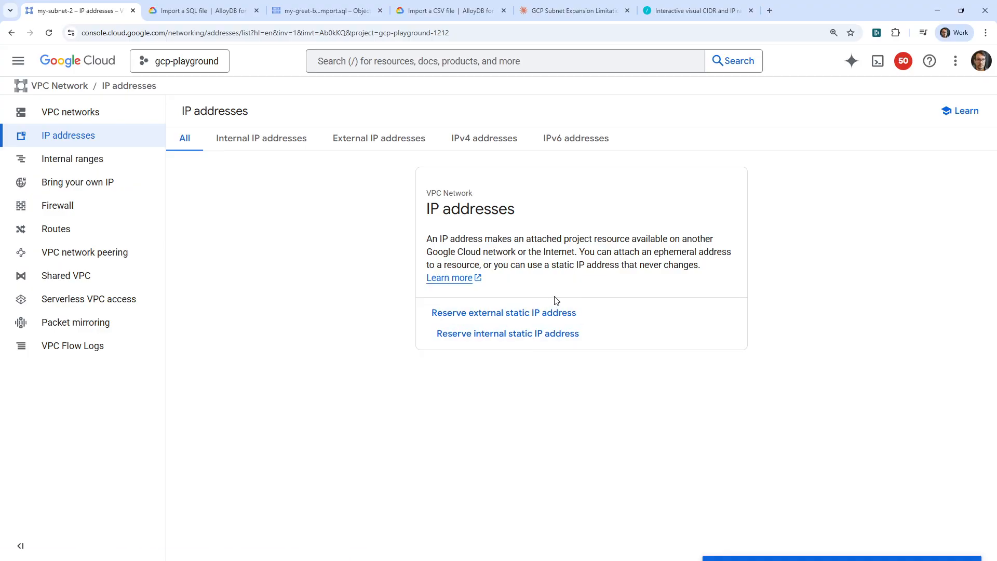
- Start reserving an external static IP address and name it my-external-static-ip-address
{"action": "left_click", "coordinate": [546, 312]}
{"action": "left_click", "coordinate": [278, 156]}
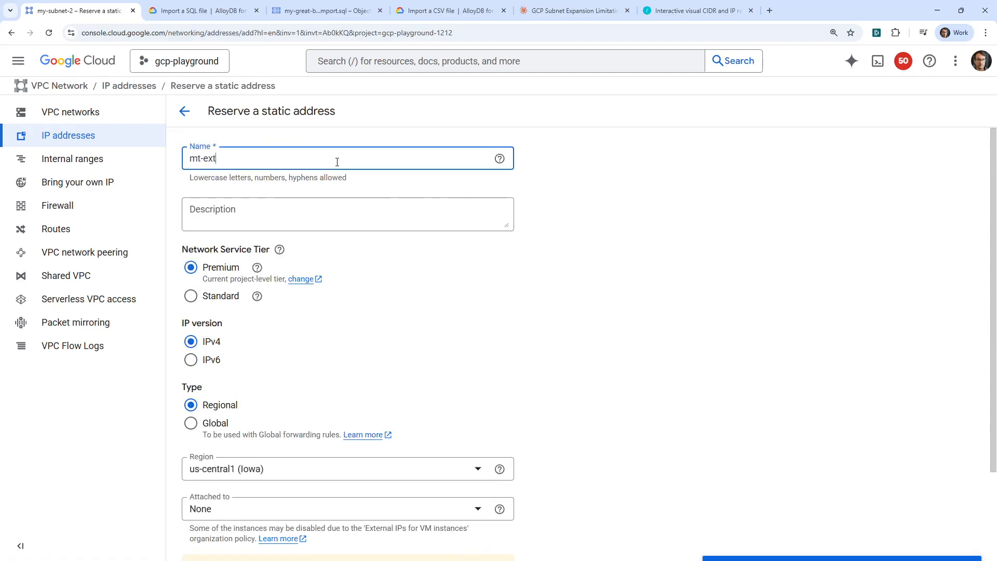
{"action": "type", "text": "mty"}
{"action": "key", "text": "BackSpace"}
{"action": "key", "text": "BackSpace"}
{"action": "type", "text": "y-external-static-ip-address"}
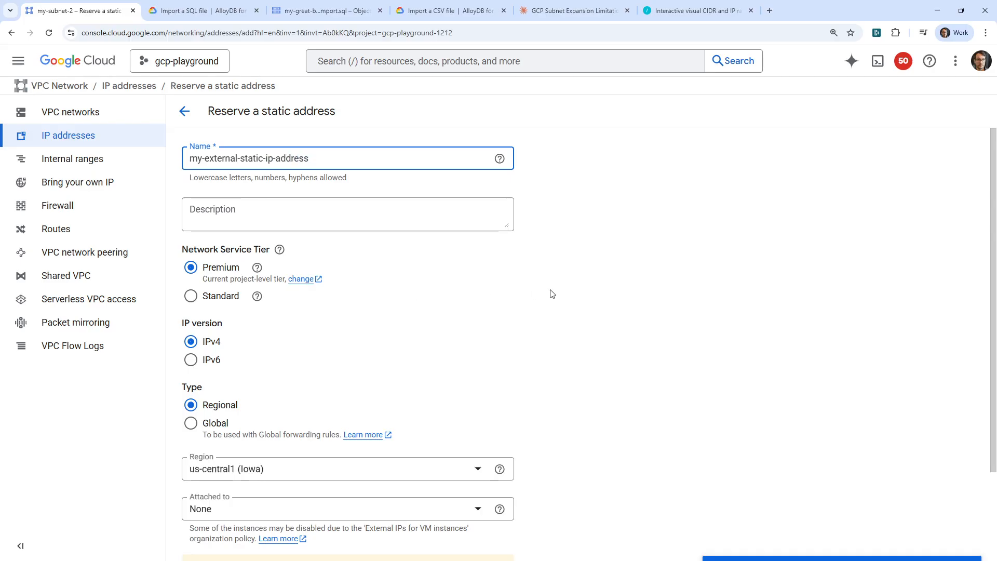
{"action": "left_click", "coordinate": [551, 294]}
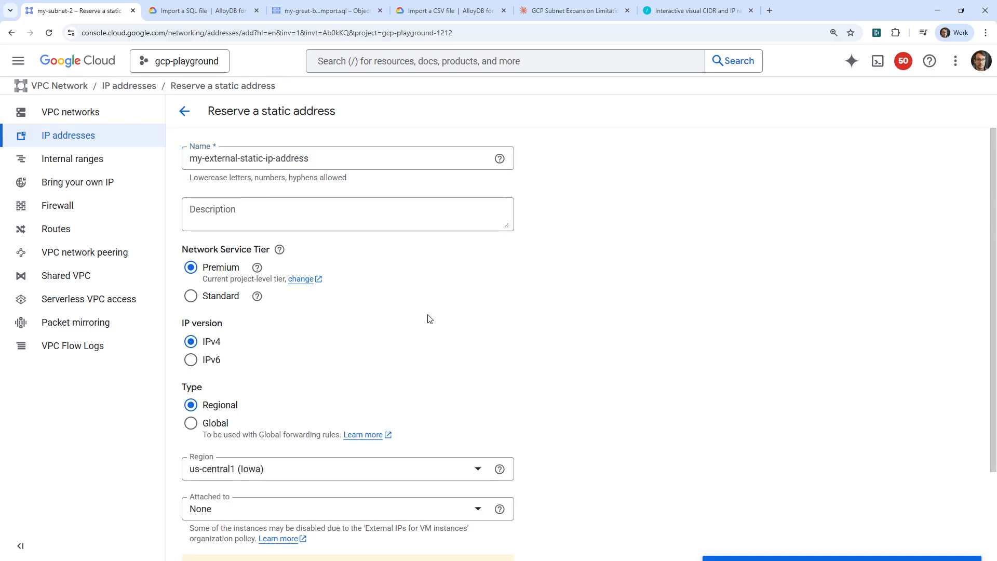
- Read the help on the Premium and Standard network service tiers, and set the address's tier to Standard
{"action": "left_click", "coordinate": [257, 268]}
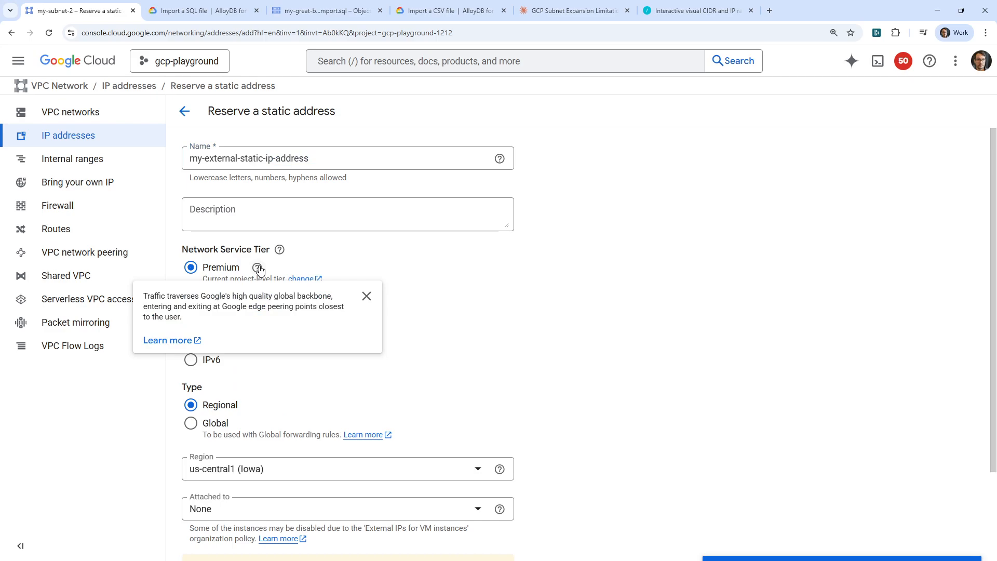
{"action": "left_click", "coordinate": [367, 296]}
{"action": "left_click", "coordinate": [258, 296]}
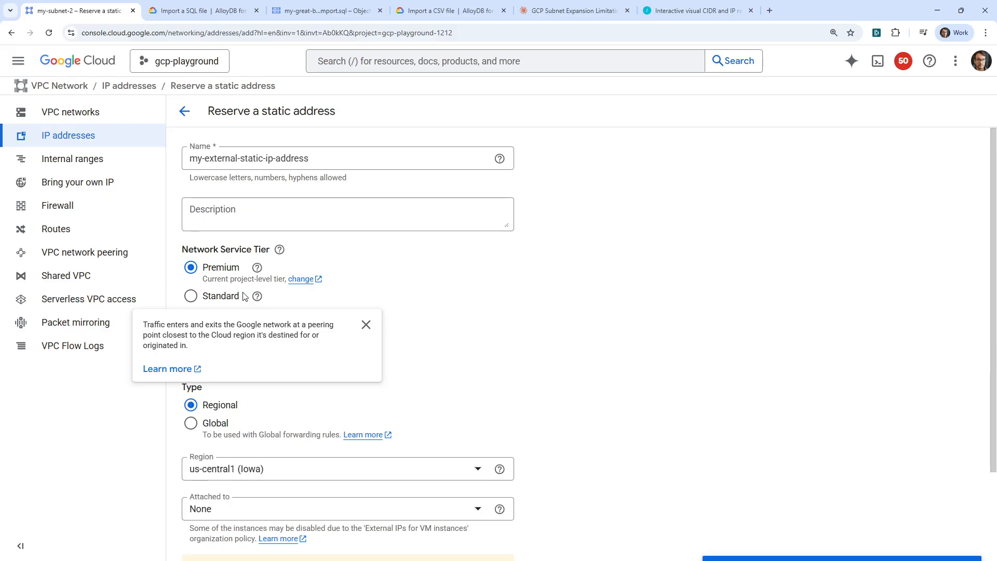
{"action": "left_click", "coordinate": [244, 296]}
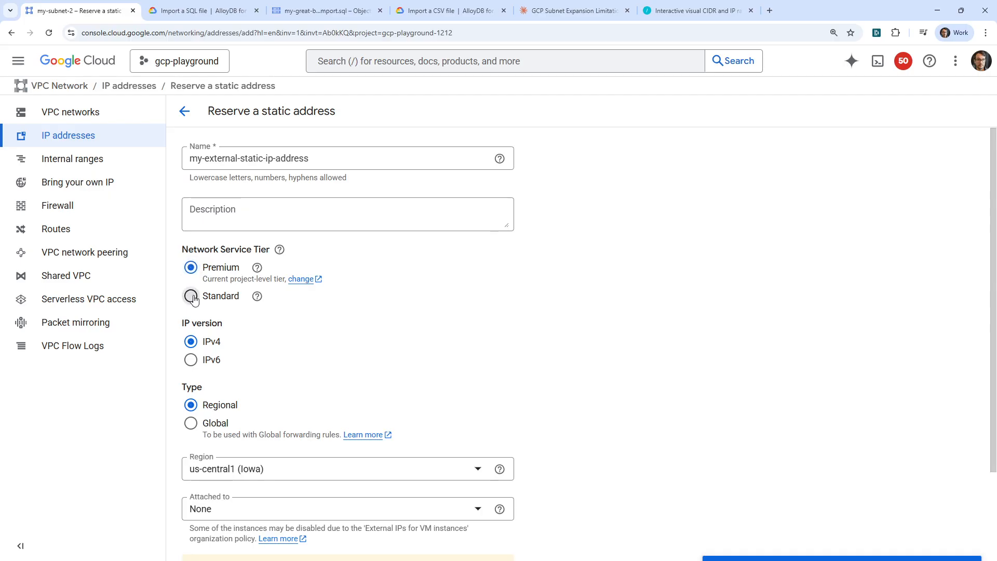
{"action": "left_click", "coordinate": [191, 269]}
{"action": "left_click", "coordinate": [192, 297]}
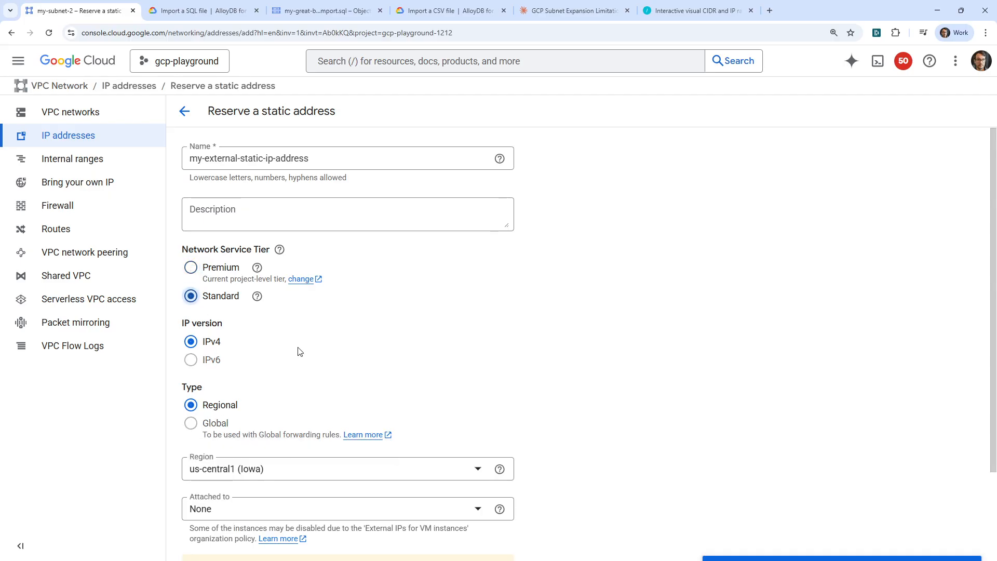
- Set the address's region to northamerica-northeast2 (Toronto), keep it attached to None, and reserve it
{"action": "scroll", "coordinate": [297, 371], "scroll_direction": "down", "scroll_amount": 2}
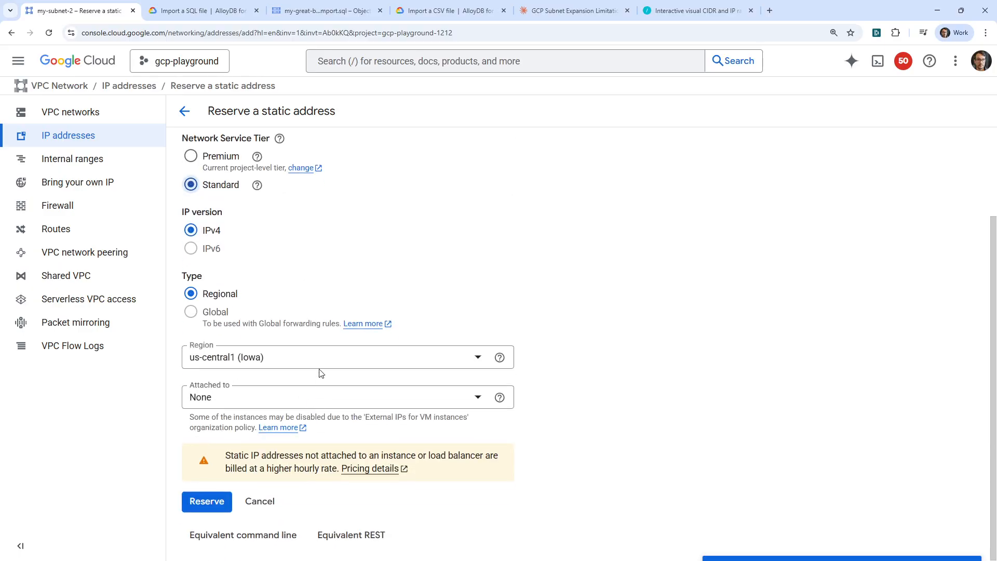
{"action": "left_click", "coordinate": [324, 363]}
{"action": "left_click", "coordinate": [354, 405]}
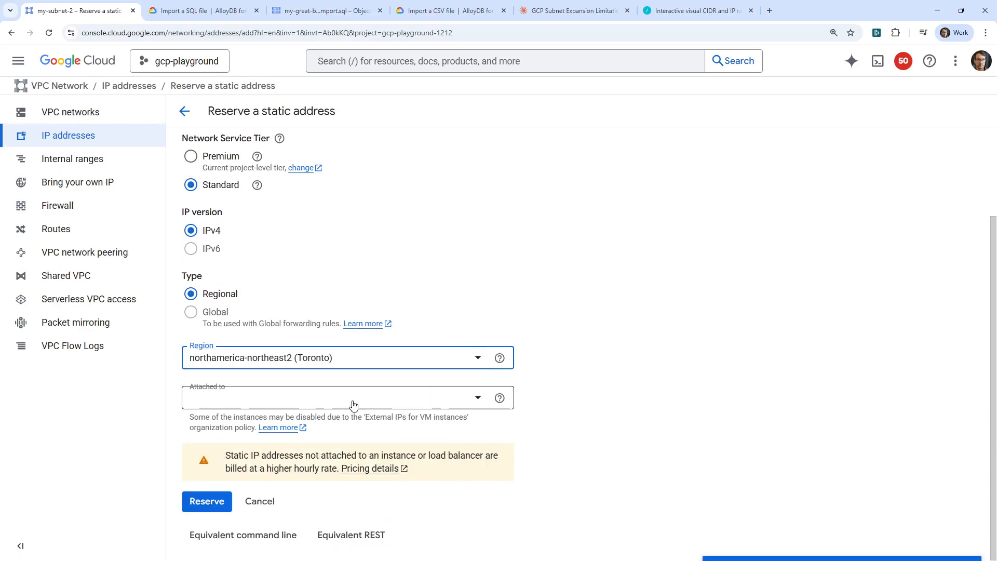
{"action": "left_click", "coordinate": [296, 391]}
{"action": "left_click", "coordinate": [623, 364]}
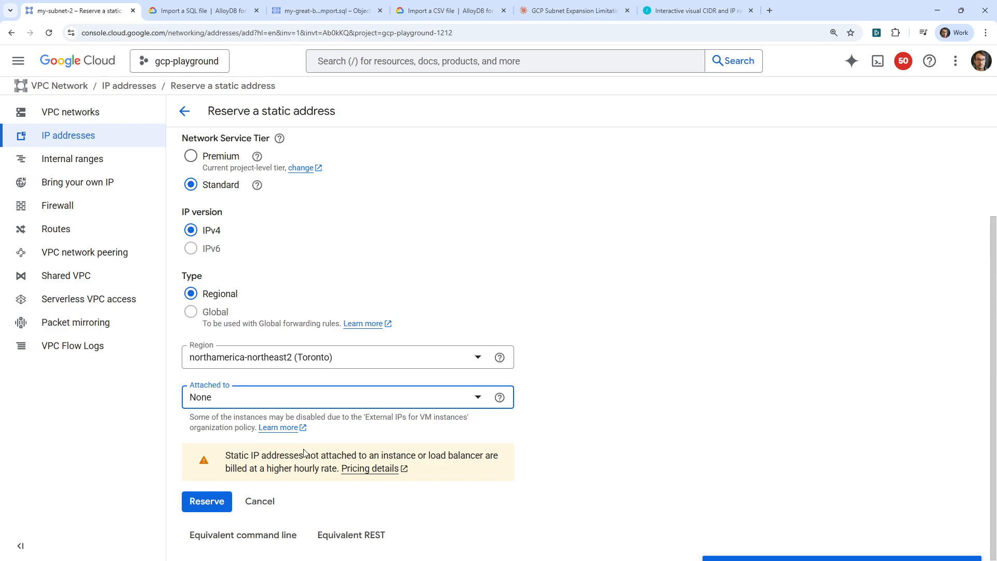
{"action": "left_click", "coordinate": [193, 497]}
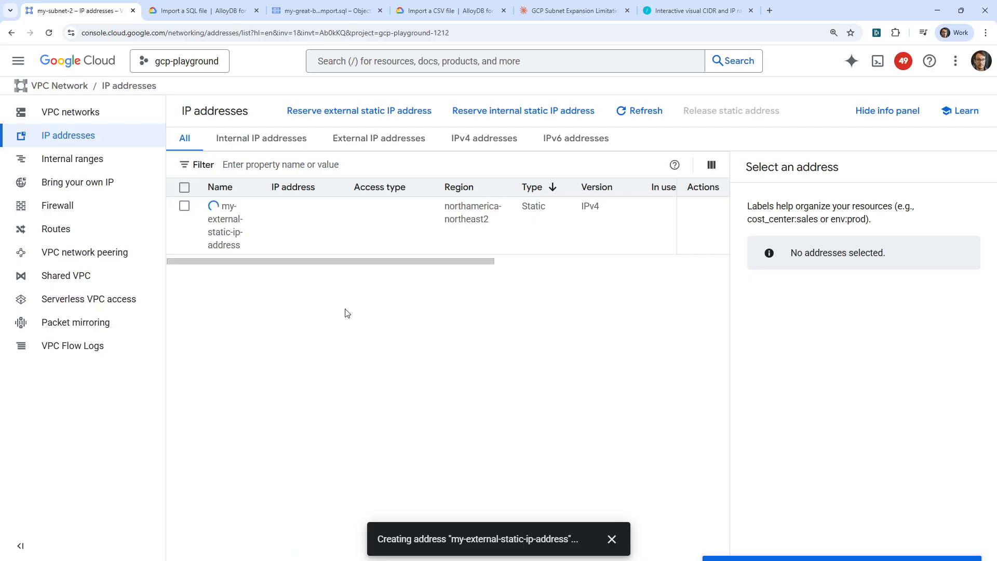
- Open the Google Cloud console home in a new browser tab and check the reserved address's network tier in the list
{"action": "right_click", "coordinate": [82, 64]}
{"action": "left_click", "coordinate": [120, 76]}
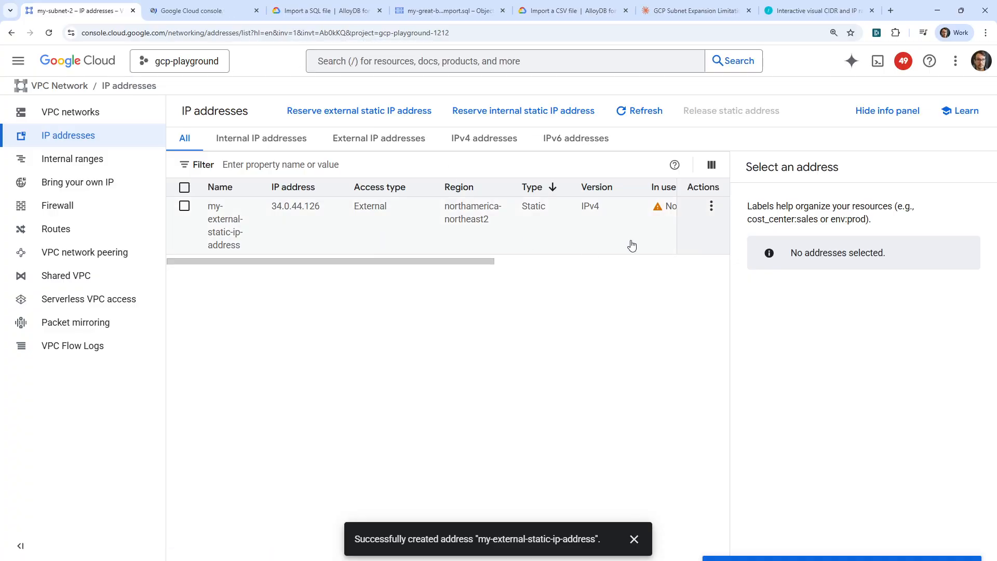
{"action": "left_click_drag", "start_coordinate": [439, 261], "coordinate": [647, 264]}
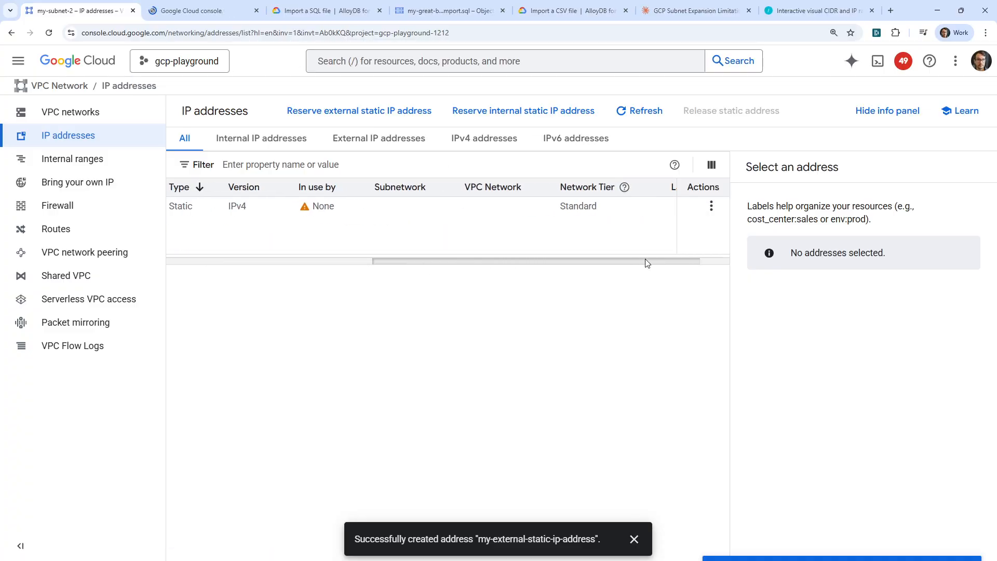
- In the new console tab, search for virtual machine, open VM instances and start creating an instance
{"action": "left_click", "coordinate": [200, 12]}
{"action": "left_click", "coordinate": [402, 64]}
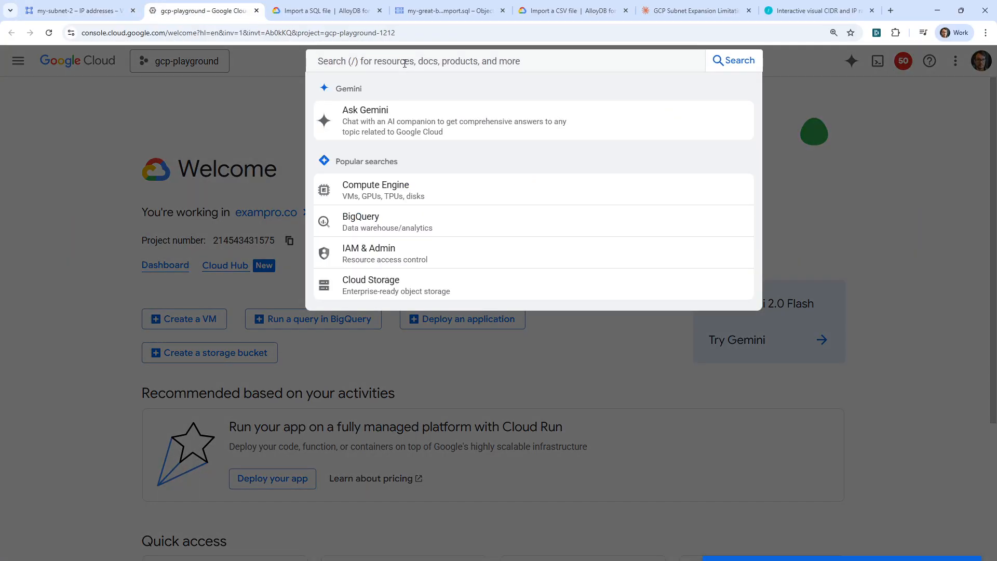
{"action": "type", "text": "virtual machine"}
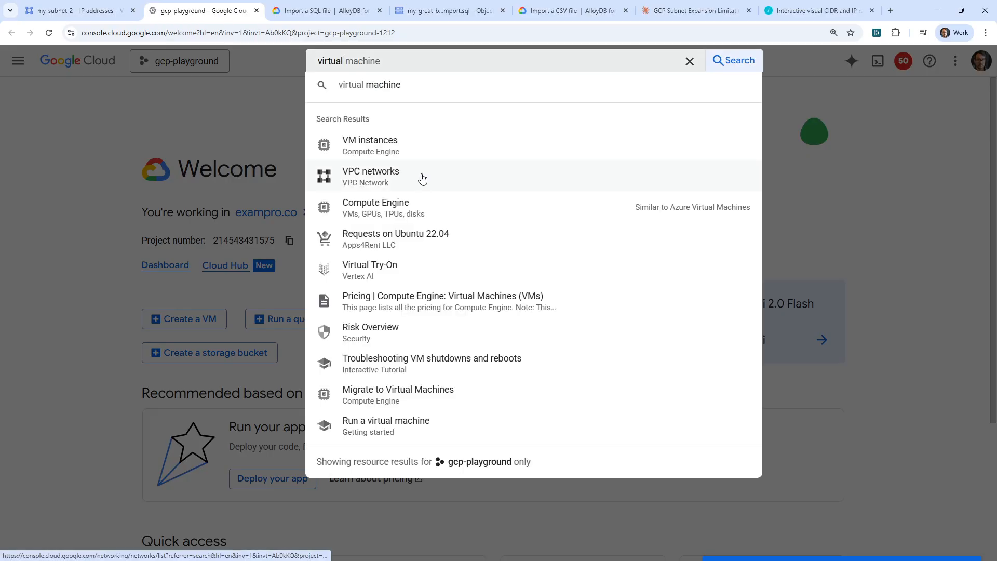
{"action": "left_click", "coordinate": [425, 147]}
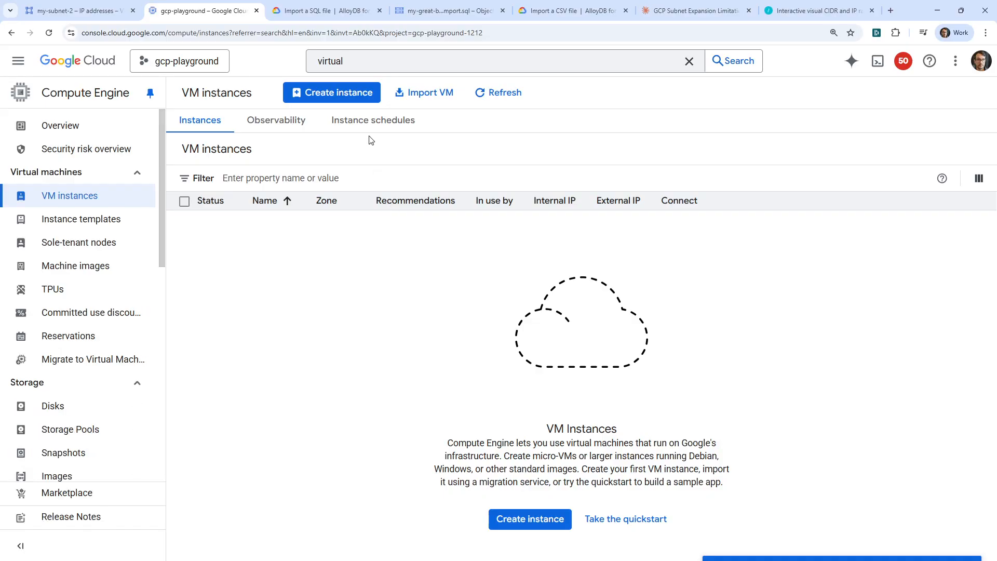
{"action": "left_click", "coordinate": [359, 97]}
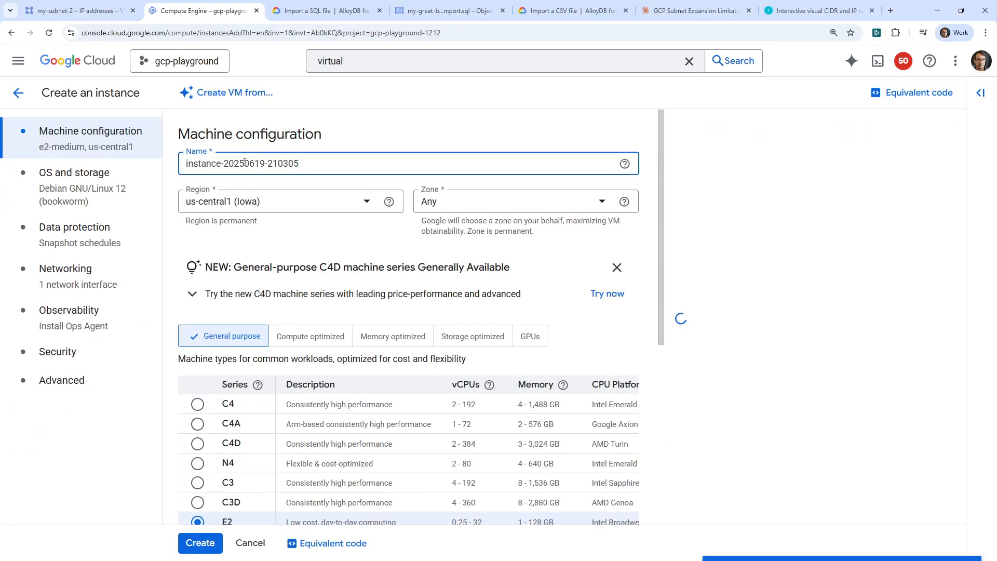
- Name the instance my-linux-machine and place it in region northamerica-northeast2 (Toronto), zone northamerica-northeast2-a
{"action": "triple_click", "coordinate": [245, 162]}
{"action": "type", "text": "my-linux-machine"}
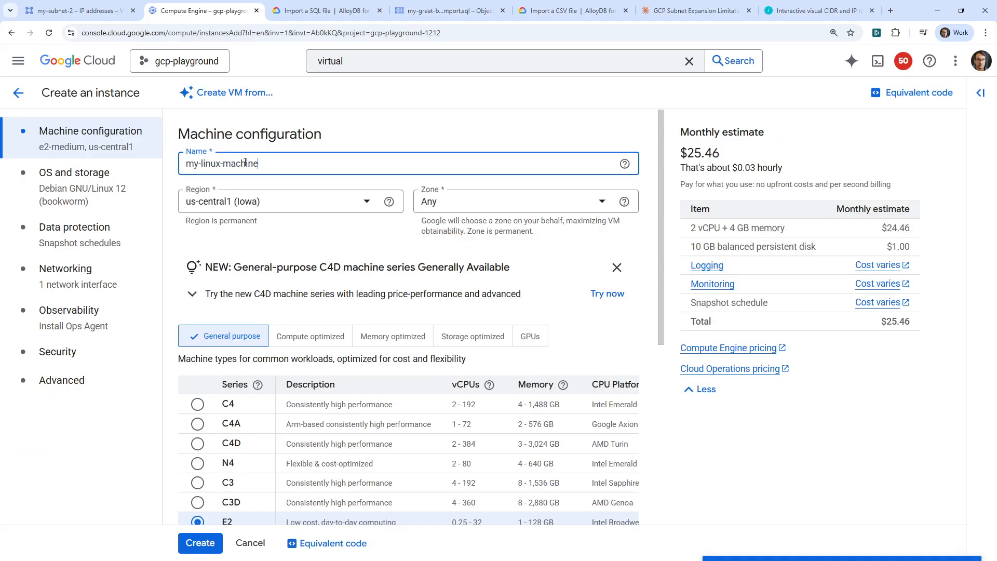
{"action": "left_click", "coordinate": [326, 201]}
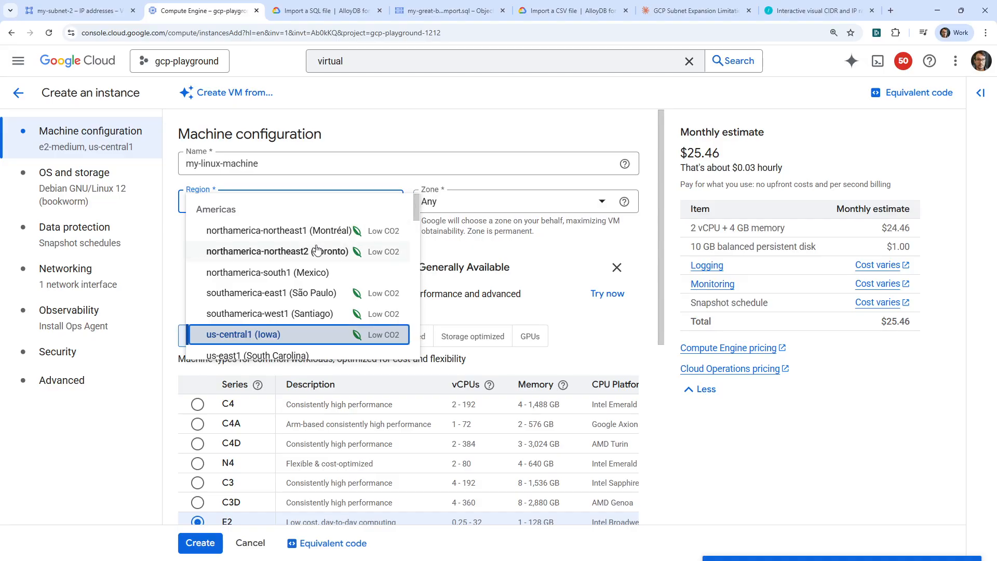
{"action": "left_click", "coordinate": [276, 251]}
{"action": "left_click", "coordinate": [474, 203]}
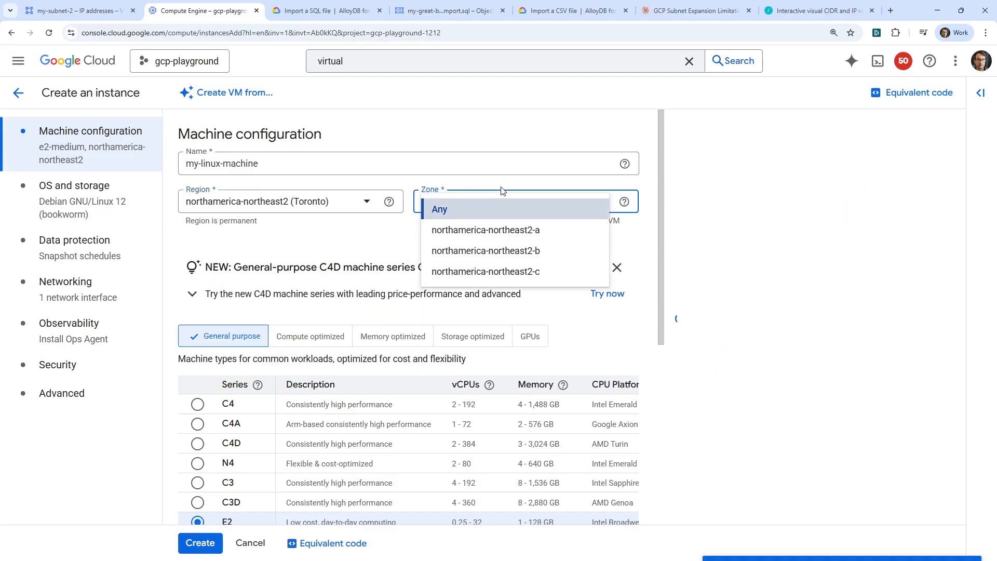
{"action": "left_click", "coordinate": [457, 231]}
- Set the E2 preset machine type to e2-micro (2 vCPU, 1 core, 1 GB memory) and review the machine configuration
{"action": "scroll", "coordinate": [315, 296], "scroll_direction": "down", "scroll_amount": 3}
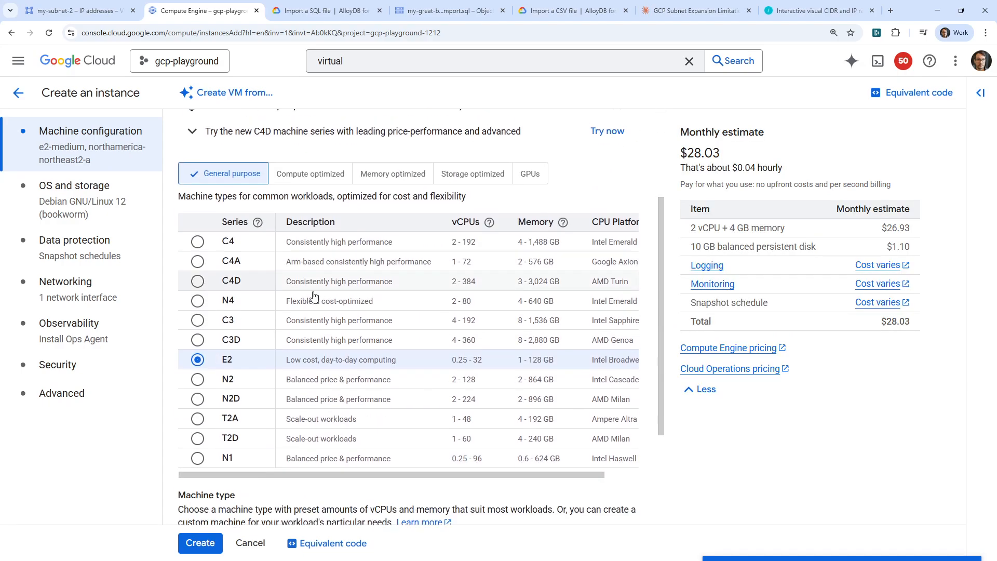
{"action": "scroll", "coordinate": [314, 296], "scroll_direction": "down", "scroll_amount": 3}
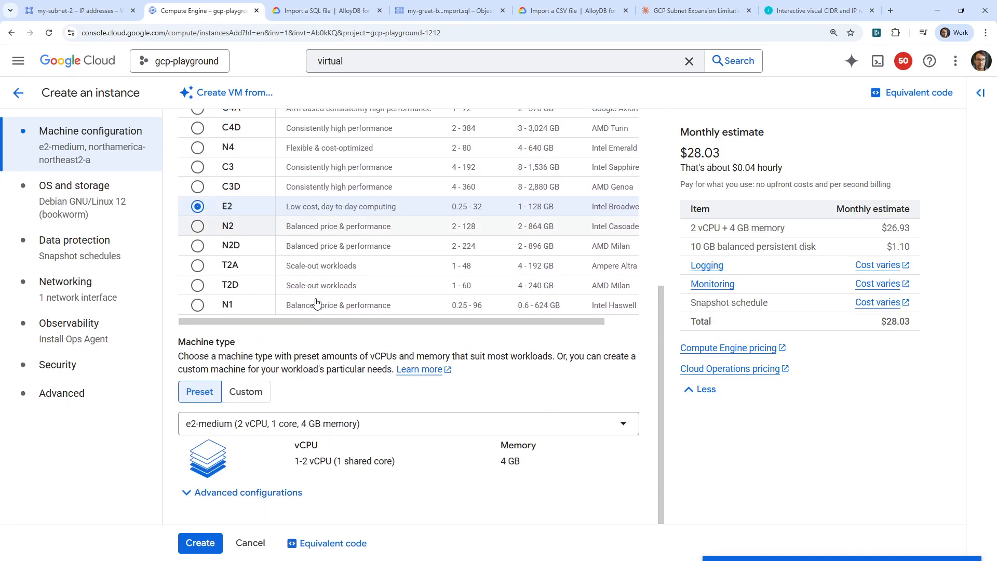
{"action": "left_click", "coordinate": [289, 433]}
{"action": "left_click", "coordinate": [468, 351]}
{"action": "scroll", "coordinate": [291, 338], "scroll_direction": "up", "scroll_amount": 6}
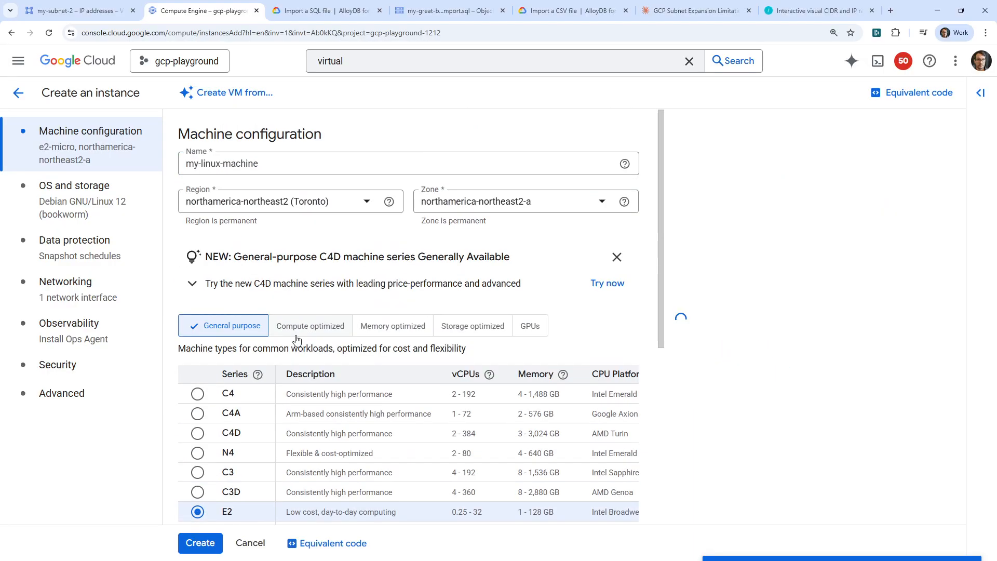
{"action": "scroll", "coordinate": [301, 338], "scroll_direction": "down", "scroll_amount": 6}
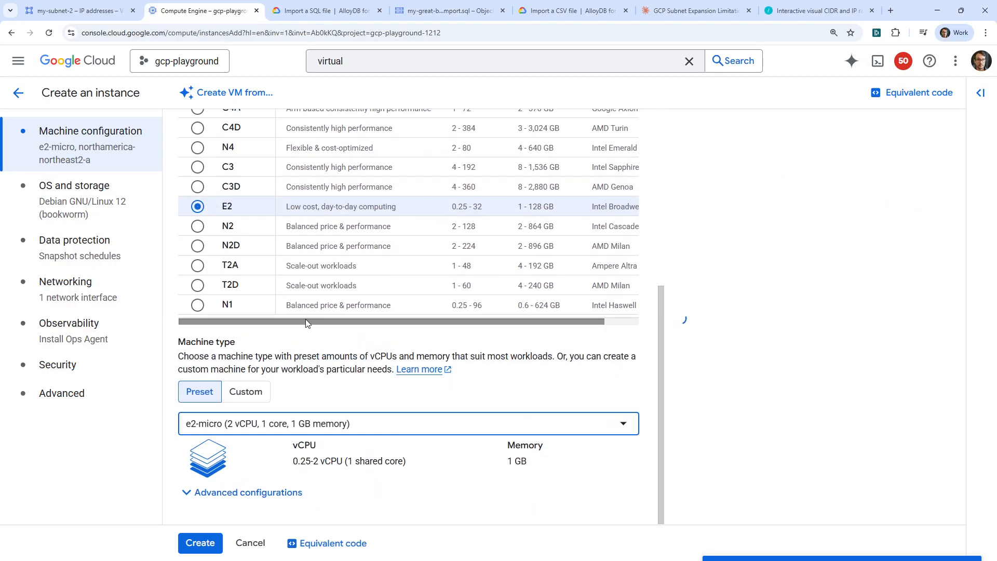
{"action": "scroll", "coordinate": [305, 319], "scroll_direction": "up", "scroll_amount": 6}
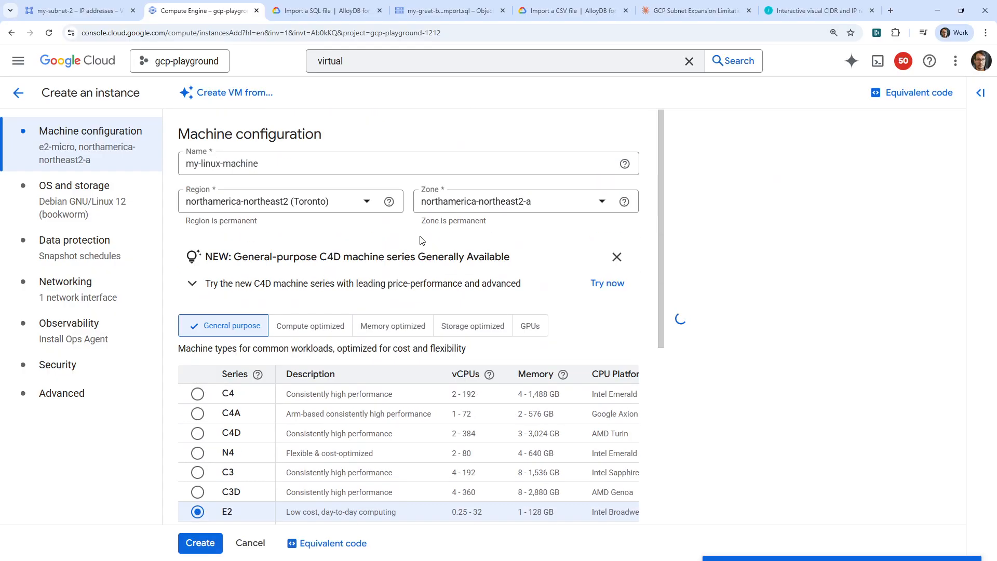
- Go to the instance's networking settings and expand the default network interface for editing
{"action": "left_click", "coordinate": [66, 284]}
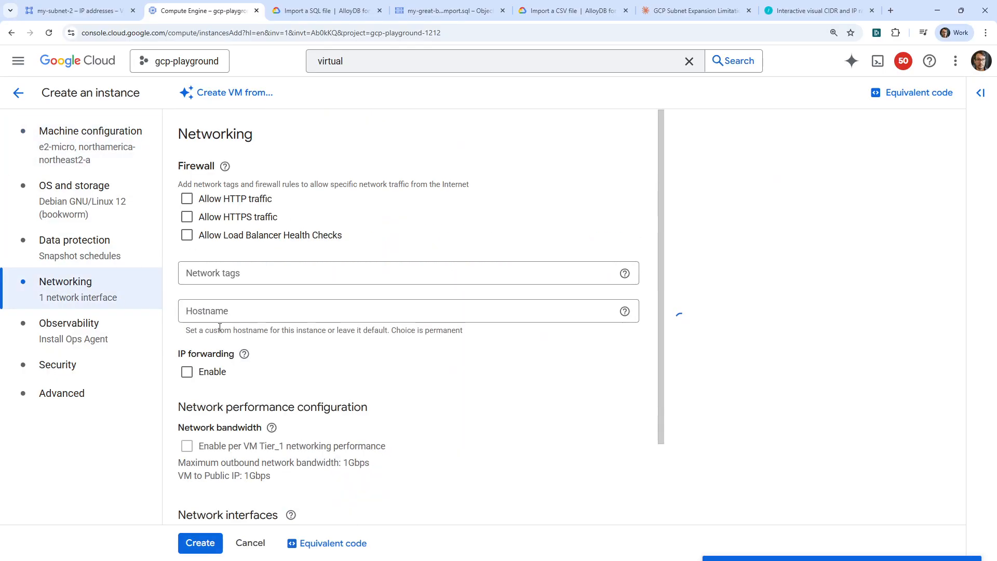
{"action": "scroll", "coordinate": [355, 359], "scroll_direction": "down", "scroll_amount": 2}
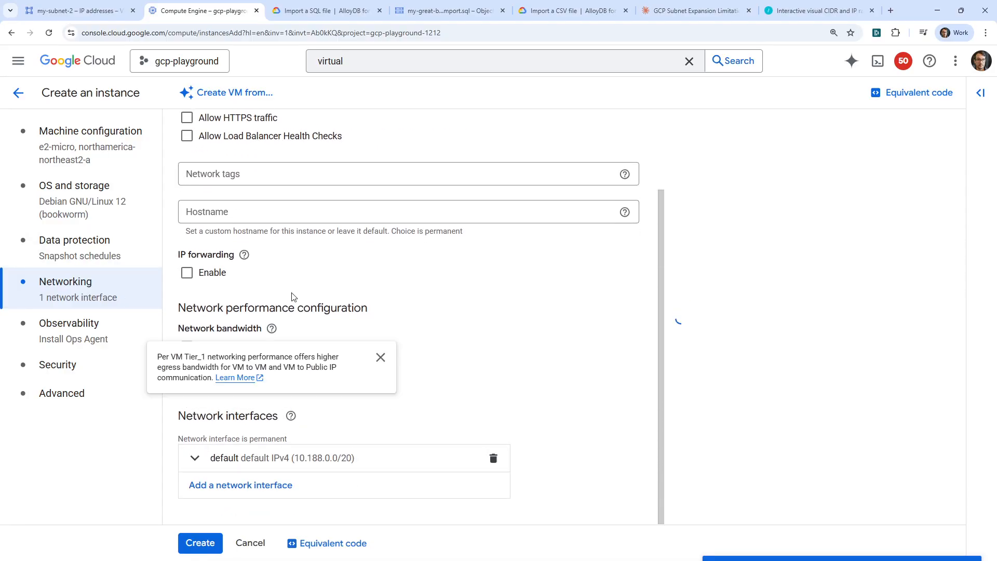
{"action": "scroll", "coordinate": [261, 306], "scroll_direction": "up", "scroll_amount": 2}
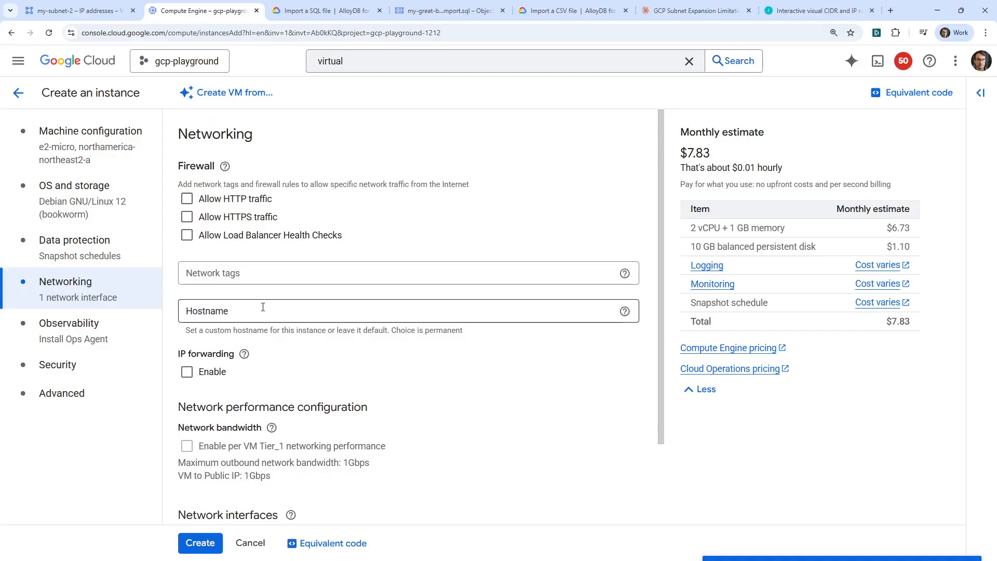
{"action": "scroll", "coordinate": [261, 306], "scroll_direction": "down", "scroll_amount": 2}
{"action": "left_click", "coordinate": [194, 458]}
{"action": "scroll", "coordinate": [319, 343], "scroll_direction": "down", "scroll_amount": 4}
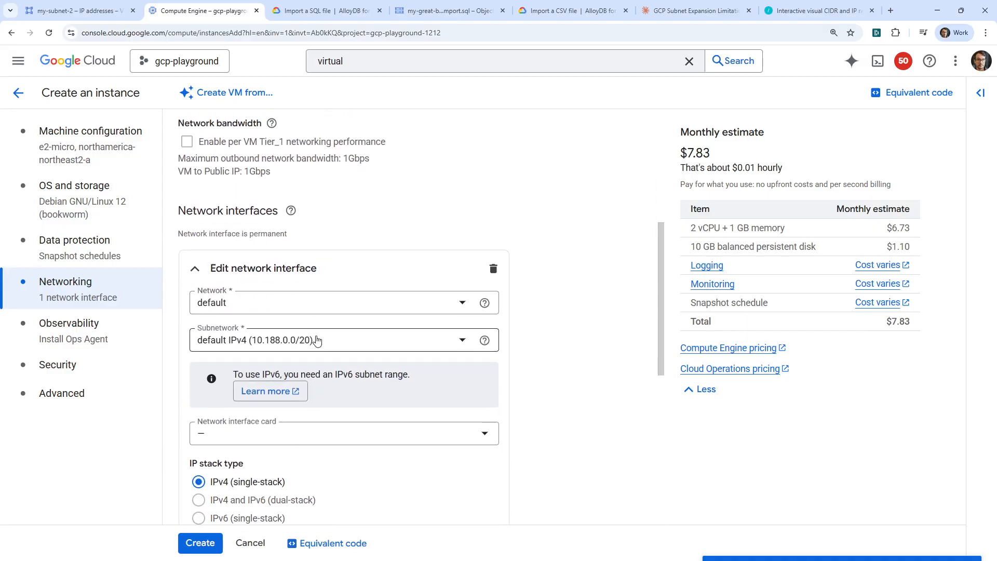
- Examine the default network interface's IP stack, primary internal and external IPv4 address, and network service tier options
{"action": "scroll", "coordinate": [316, 356], "scroll_direction": "down", "scroll_amount": 3}
{"action": "scroll", "coordinate": [314, 364], "scroll_direction": "down", "scroll_amount": 2}
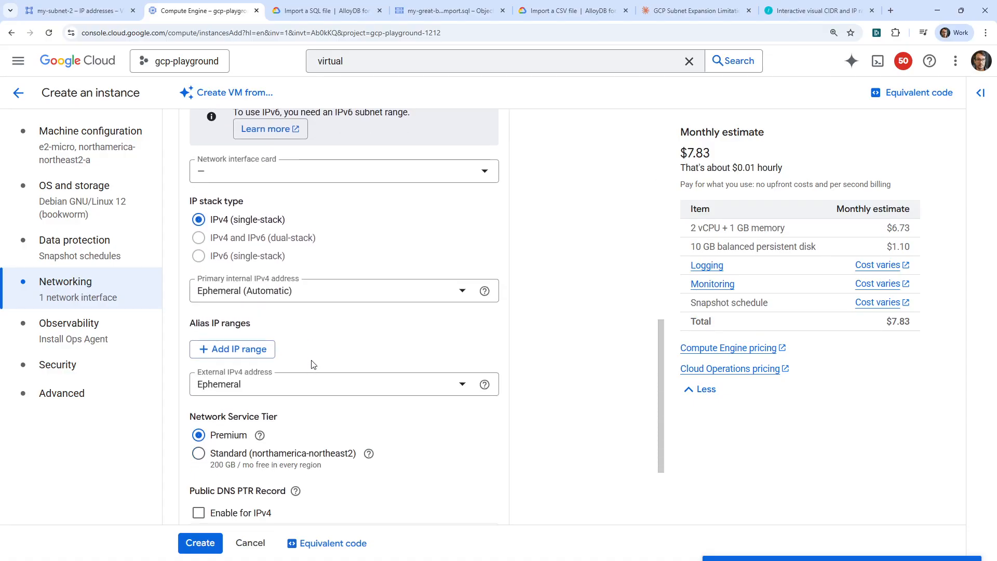
{"action": "left_click", "coordinate": [265, 299]}
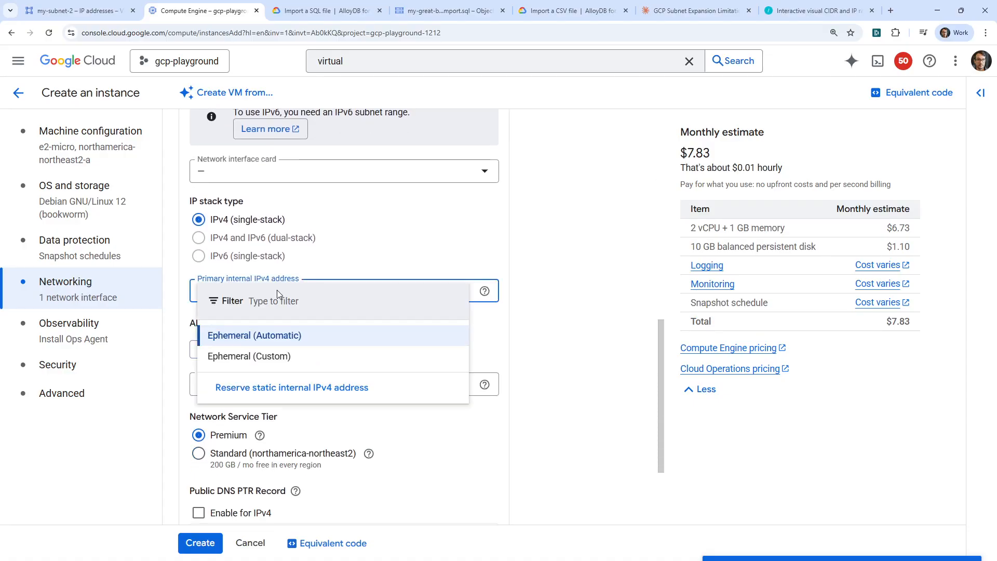
{"action": "left_click", "coordinate": [532, 270]}
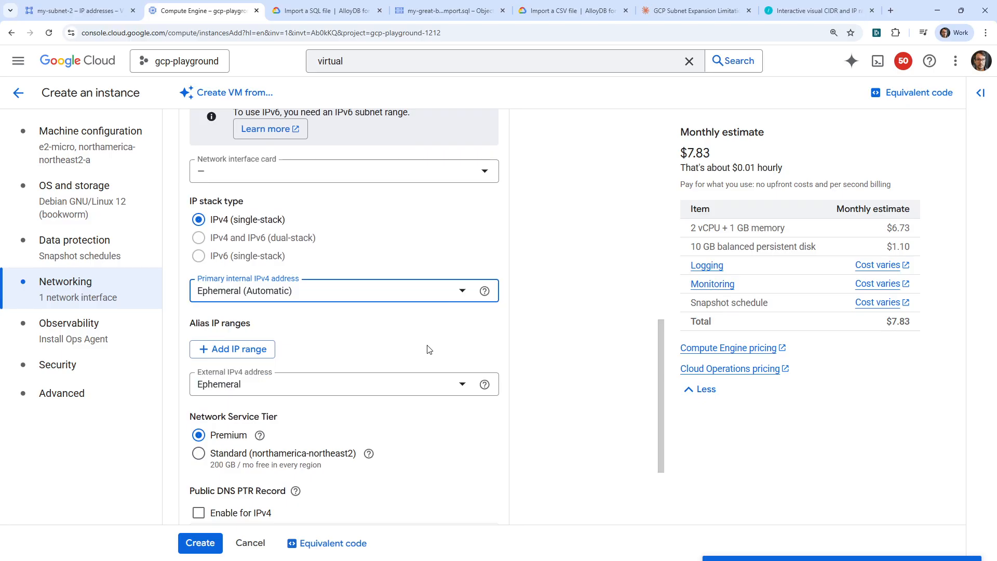
{"action": "scroll", "coordinate": [351, 340], "scroll_direction": "down", "scroll_amount": 3}
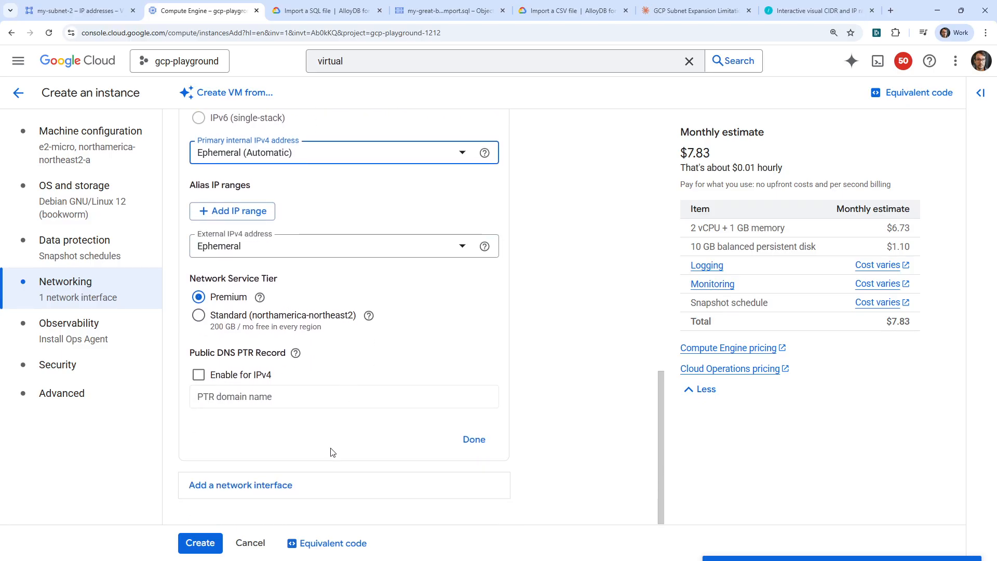
{"action": "scroll", "coordinate": [332, 452], "scroll_direction": "up", "scroll_amount": 4}
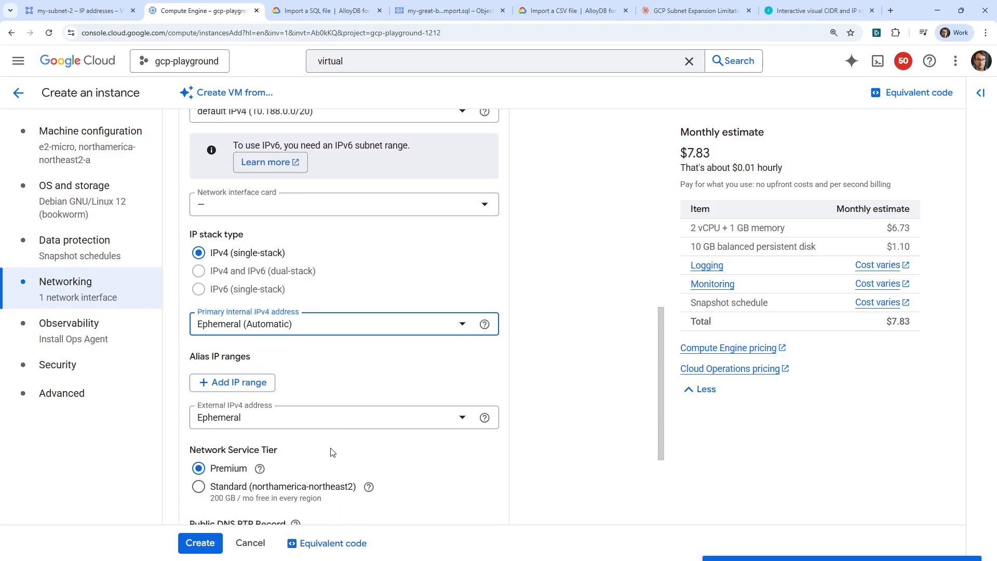
{"action": "scroll", "coordinate": [332, 451], "scroll_direction": "up", "scroll_amount": 4}
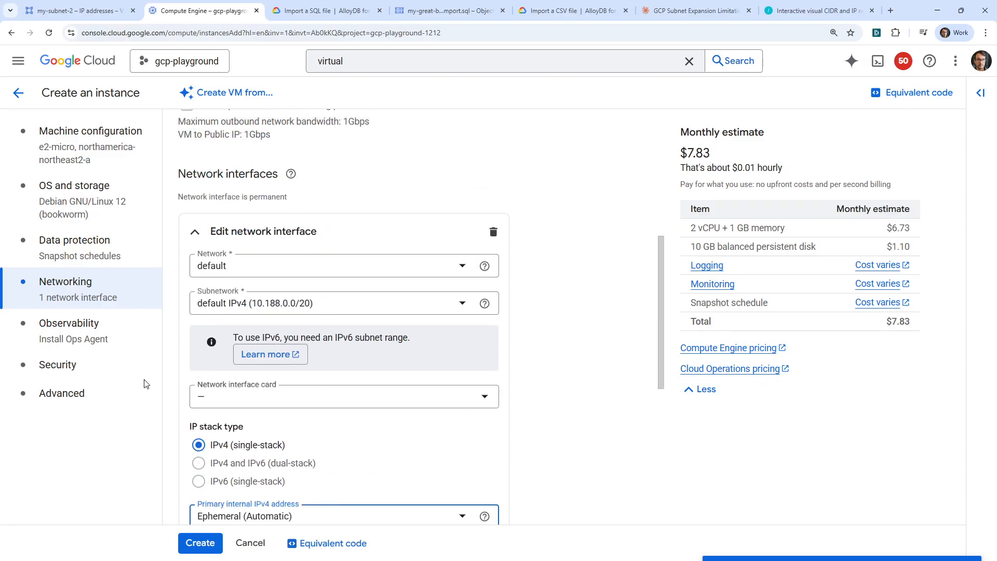
- Review the instance's operating system and storage settings and its machine configuration
{"action": "left_click", "coordinate": [104, 196]}
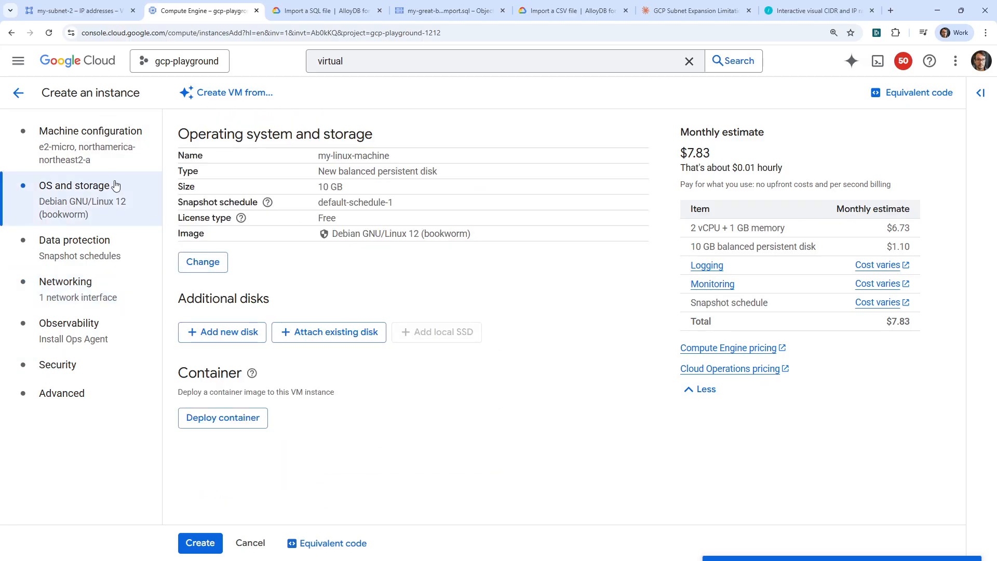
{"action": "left_click", "coordinate": [125, 159]}
{"action": "scroll", "coordinate": [242, 279], "scroll_direction": "down", "scroll_amount": 5}
{"action": "scroll", "coordinate": [242, 279], "scroll_direction": "up", "scroll_amount": 5}
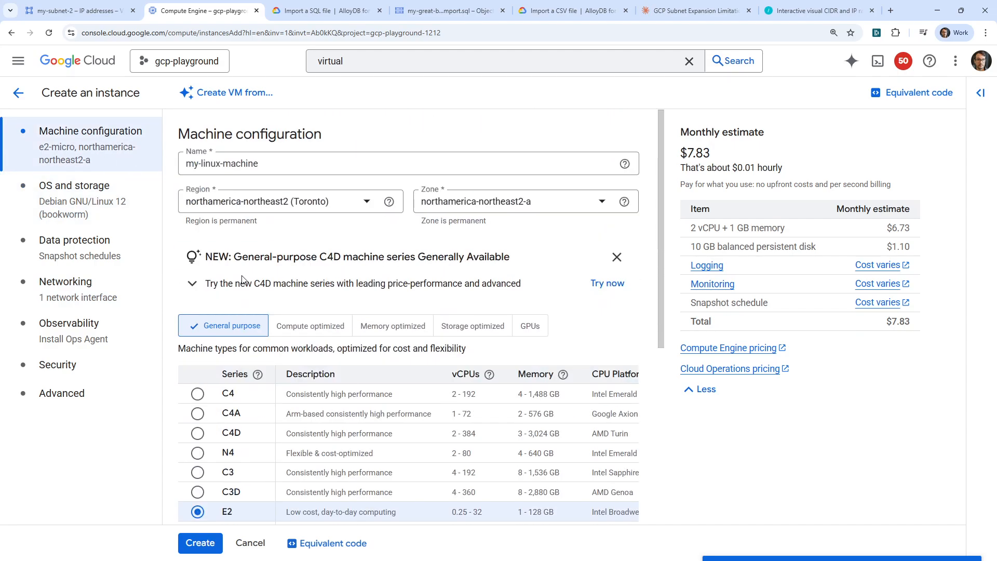
- Return to the instance's networking settings and check the subnetwork choice of the default network interface
{"action": "left_click", "coordinate": [104, 291]}
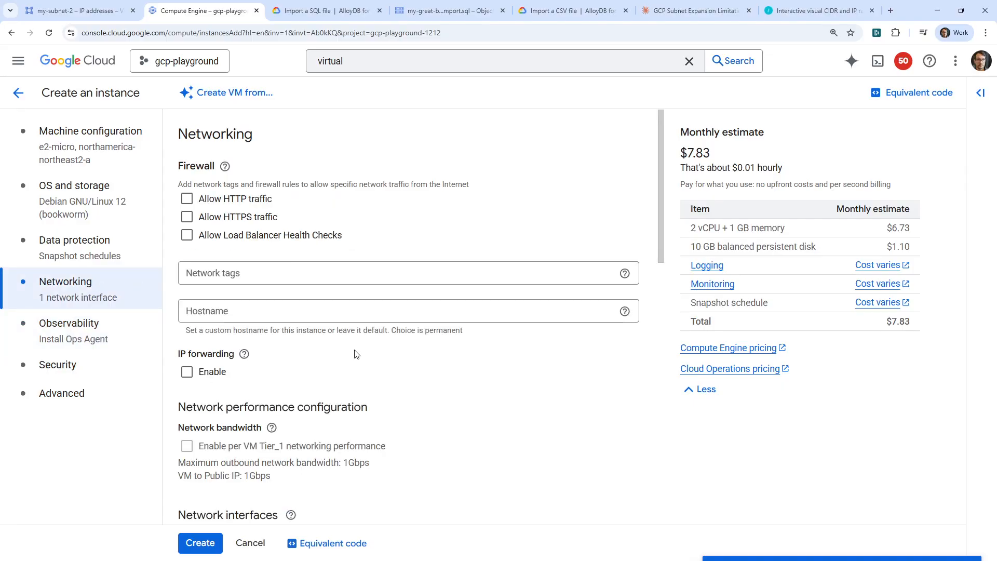
{"action": "scroll", "coordinate": [360, 328], "scroll_direction": "down", "scroll_amount": 7}
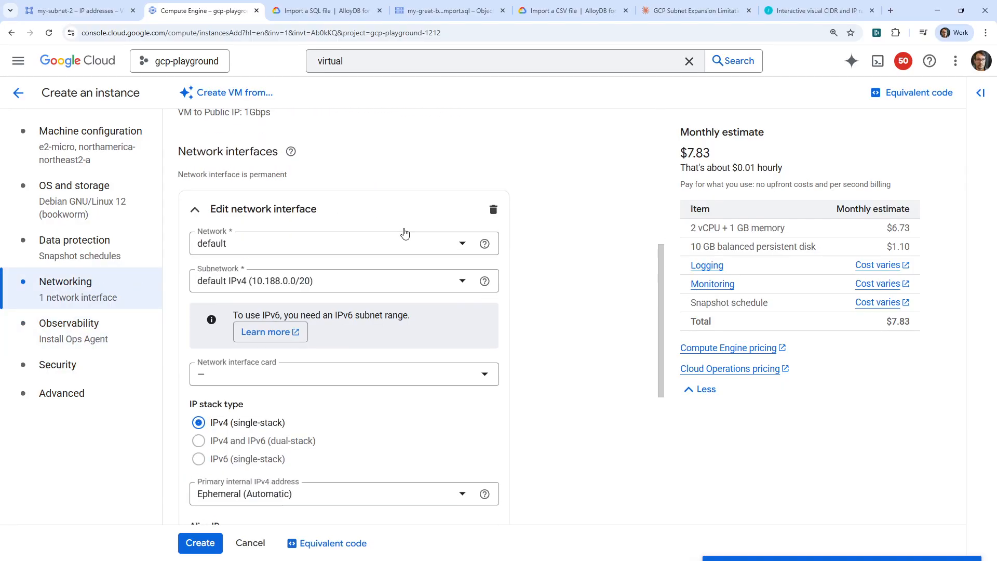
{"action": "left_click", "coordinate": [304, 291]}
{"action": "left_click", "coordinate": [553, 294]}
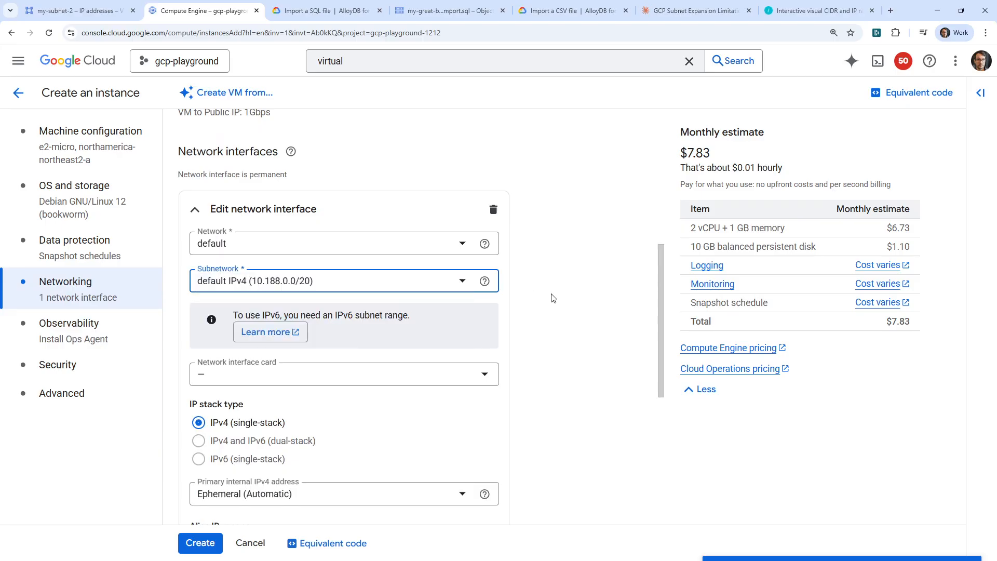
- Assign the reserved my-external-static-ip-address as the network interface's external IPv4 address
{"action": "scroll", "coordinate": [474, 331], "scroll_direction": "down", "scroll_amount": 2}
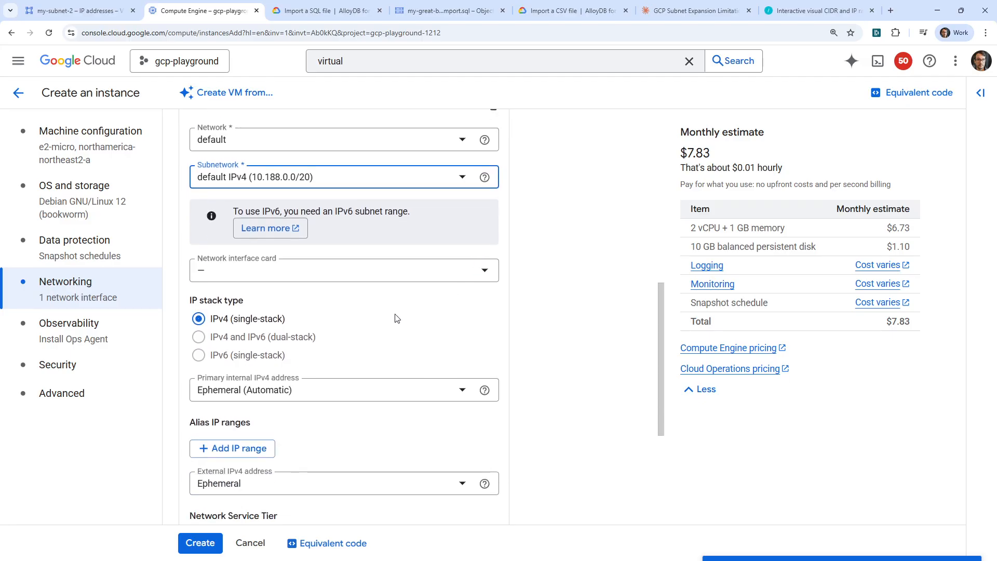
{"action": "scroll", "coordinate": [393, 306], "scroll_direction": "down", "scroll_amount": 2}
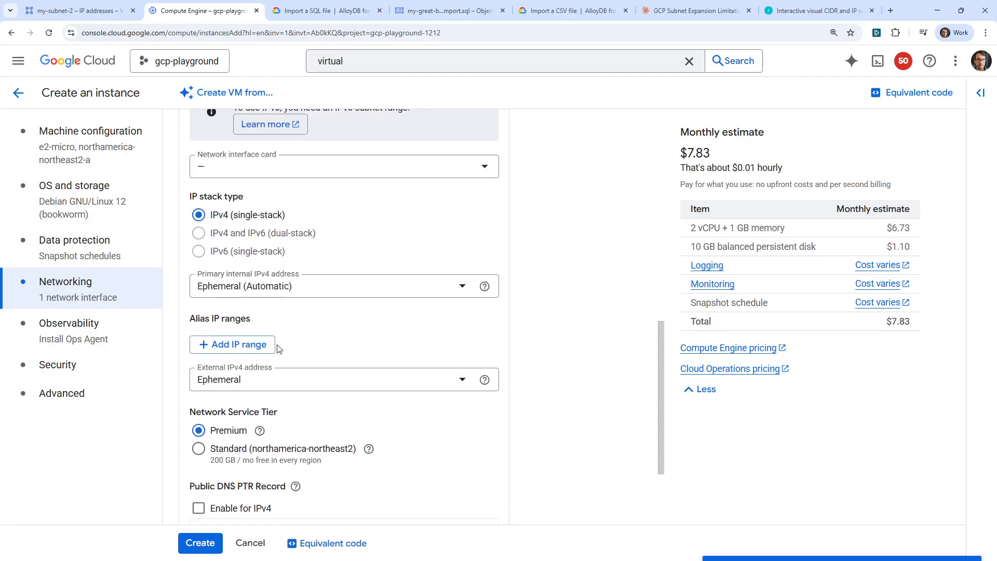
{"action": "left_click", "coordinate": [265, 384]}
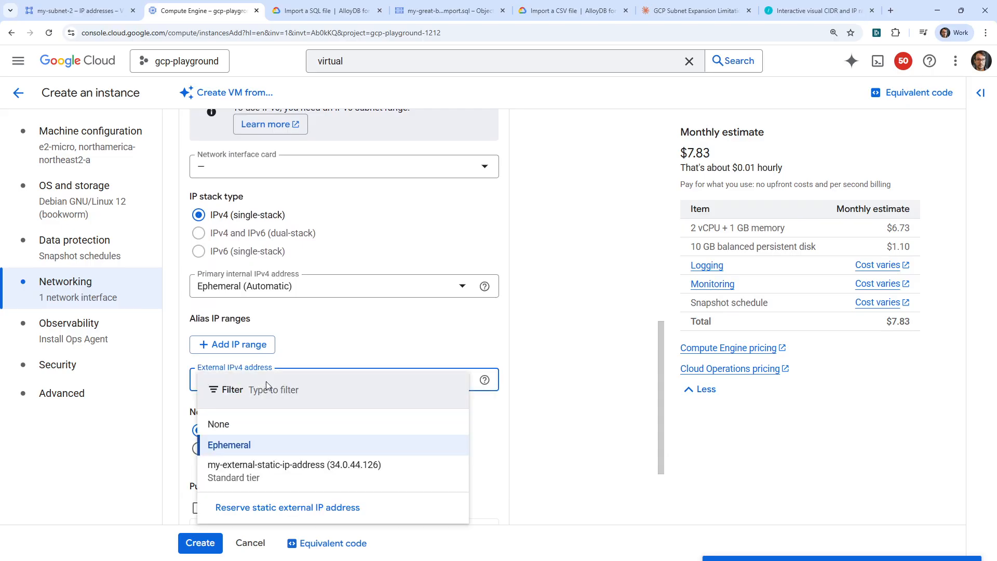
{"action": "left_click", "coordinate": [234, 462]}
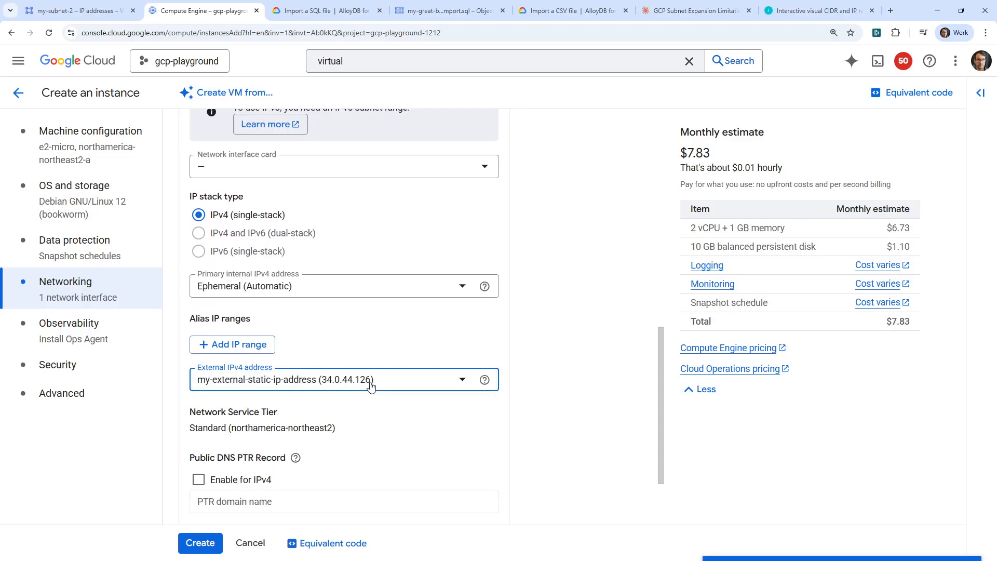
{"action": "scroll", "coordinate": [283, 288], "scroll_direction": "down", "scroll_amount": 2}
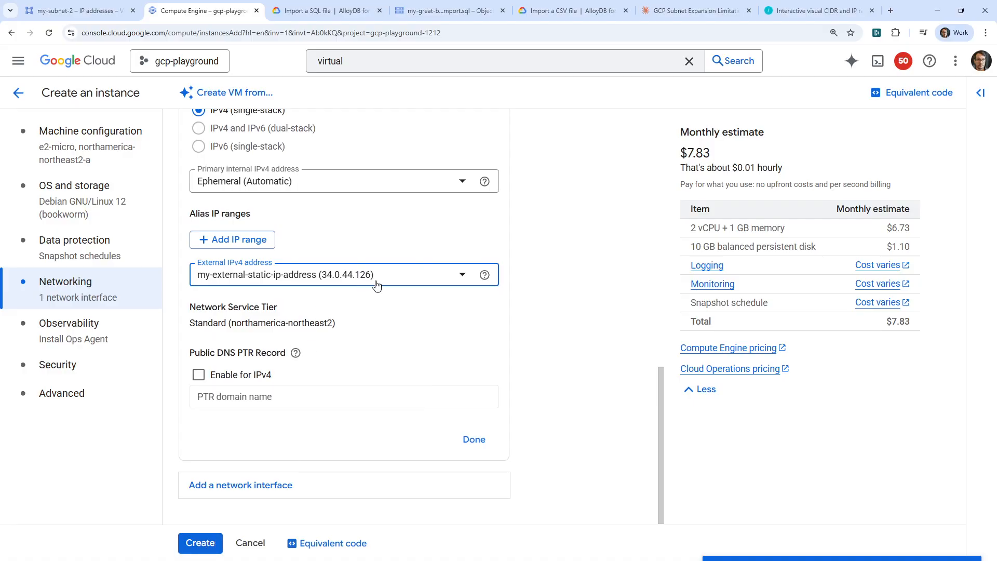
- Create the my-linux-machine instance and refresh the VM list to check its status and external IP
{"action": "left_click", "coordinate": [199, 543]}
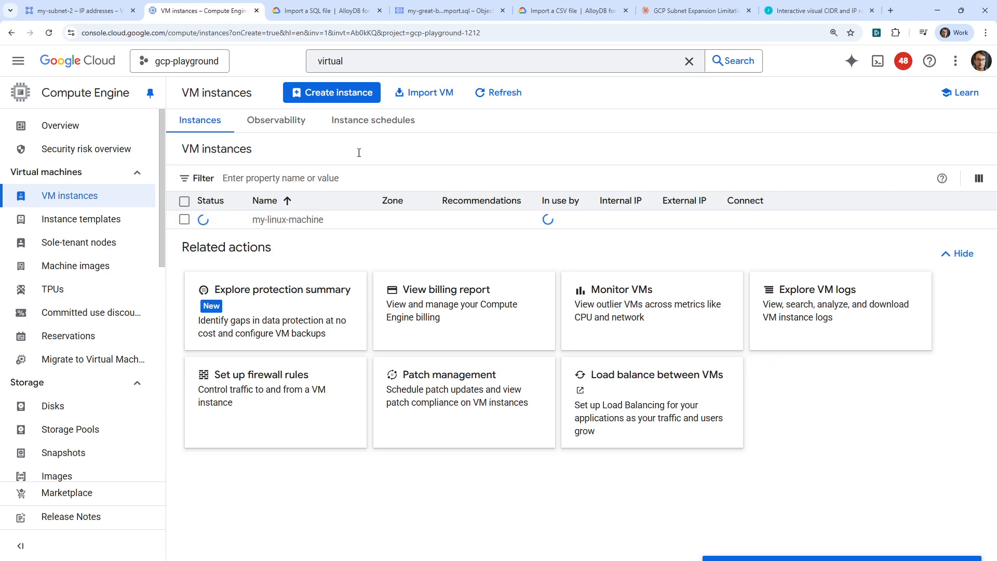
{"action": "left_click", "coordinate": [502, 98]}
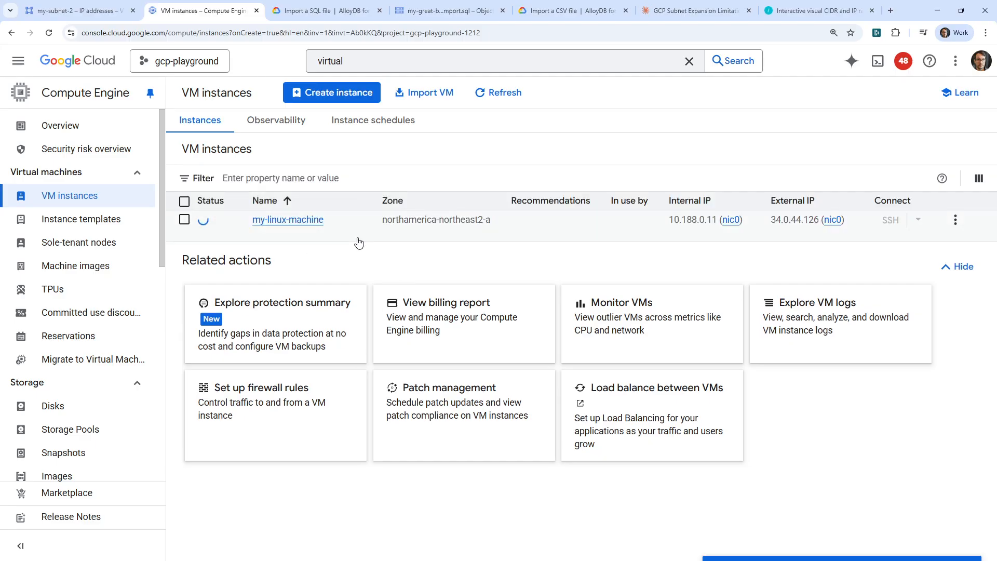
{"action": "left_click", "coordinate": [506, 94]}
{"action": "mouse_move", "coordinate": [785, 228]}
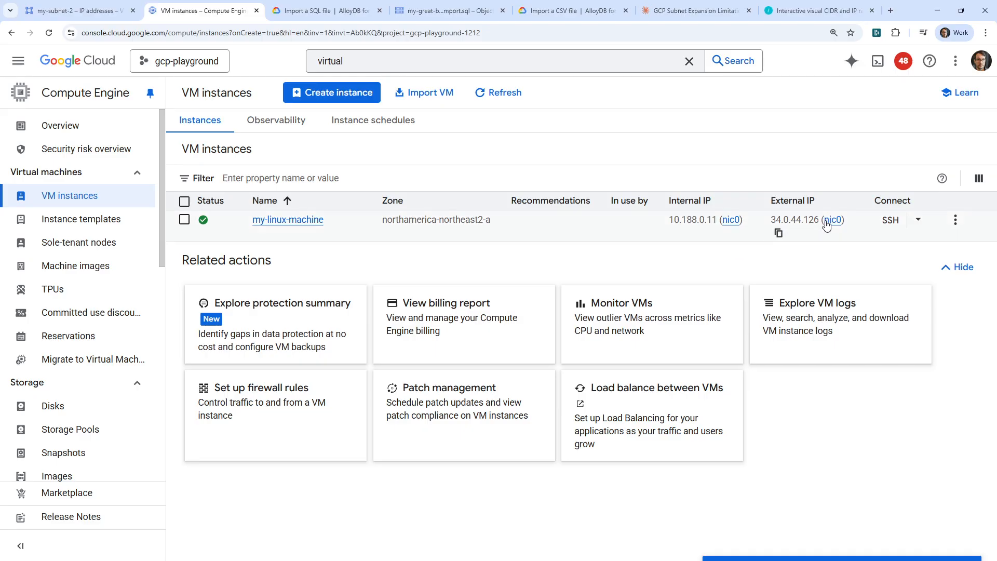
- Delete the my-linux-machine instance, confirm the deletion, and refresh the VM list
{"action": "left_click", "coordinate": [955, 220]}
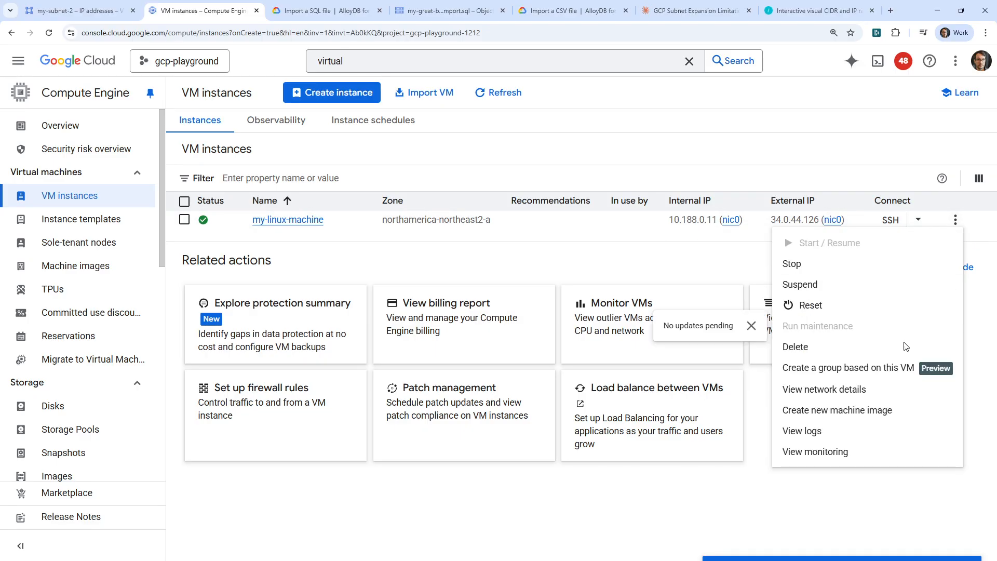
{"action": "left_click", "coordinate": [825, 345]}
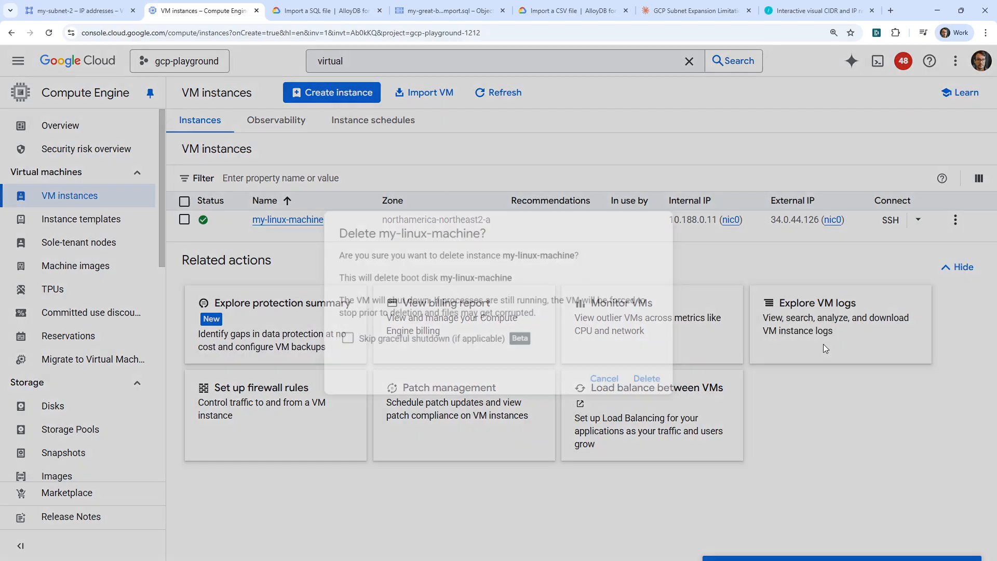
{"action": "left_click", "coordinate": [649, 383]}
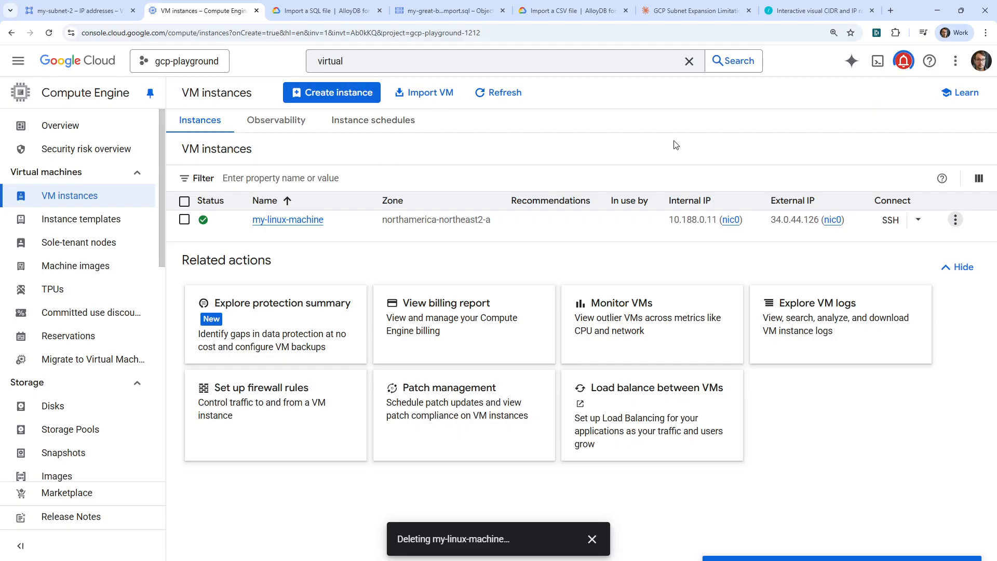
{"action": "left_click", "coordinate": [499, 96]}
{"action": "left_click", "coordinate": [488, 99]}
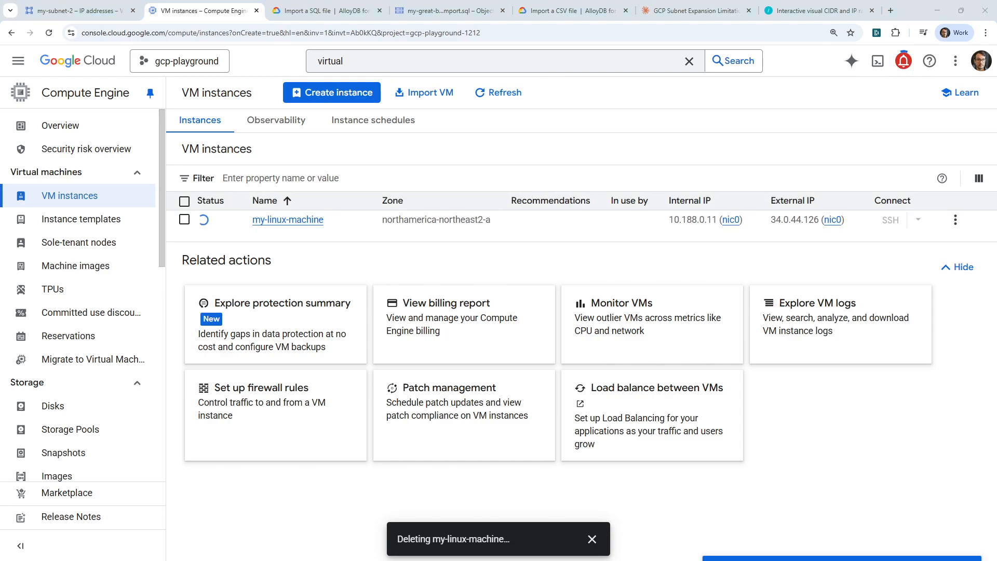
- Search the console for vpc, open VPC networks, and go to the project's IP addresses
{"action": "left_click", "coordinate": [343, 57]}
{"action": "triple_click", "coordinate": [343, 57]}
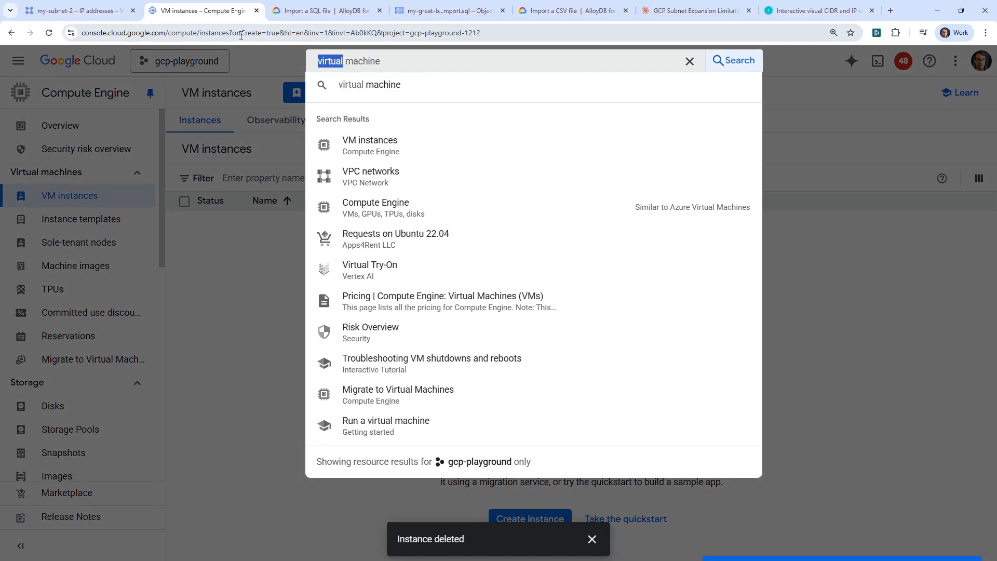
{"action": "type", "text": "vpc"}
{"action": "left_click", "coordinate": [410, 169]}
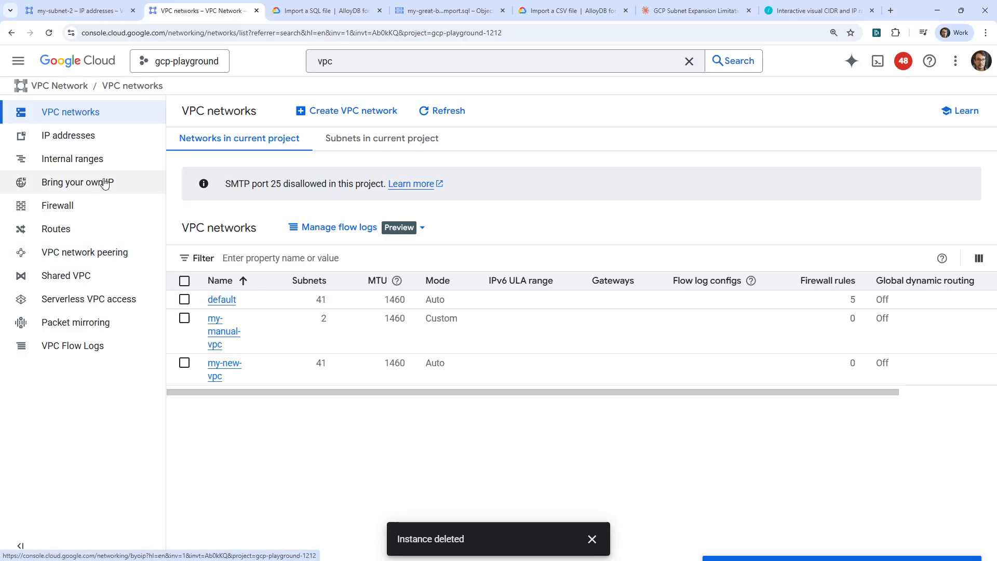
{"action": "left_click", "coordinate": [104, 142]}
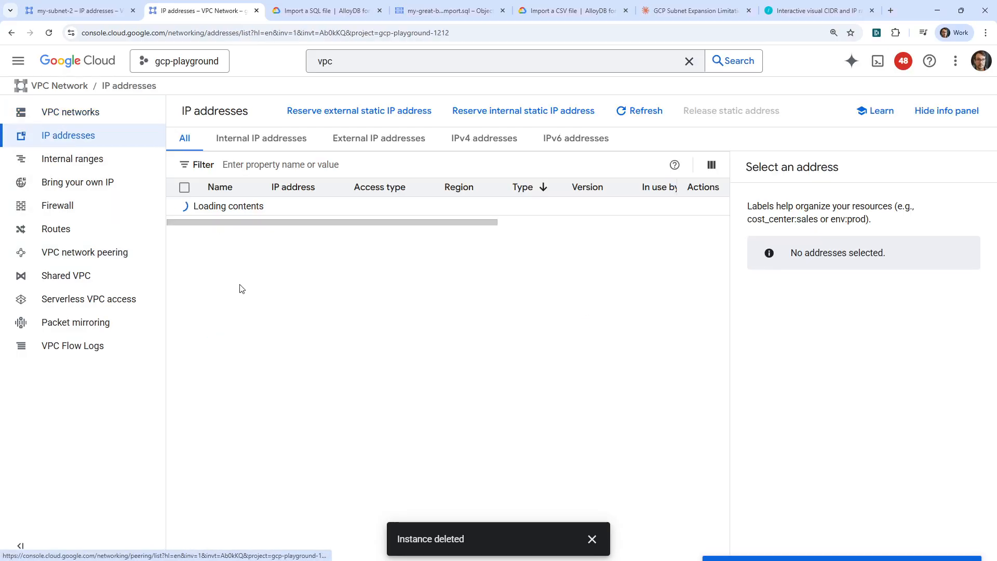
- Check which actions are available for the reserved my-external-static-ip-address
{"action": "left_click", "coordinate": [184, 206]}
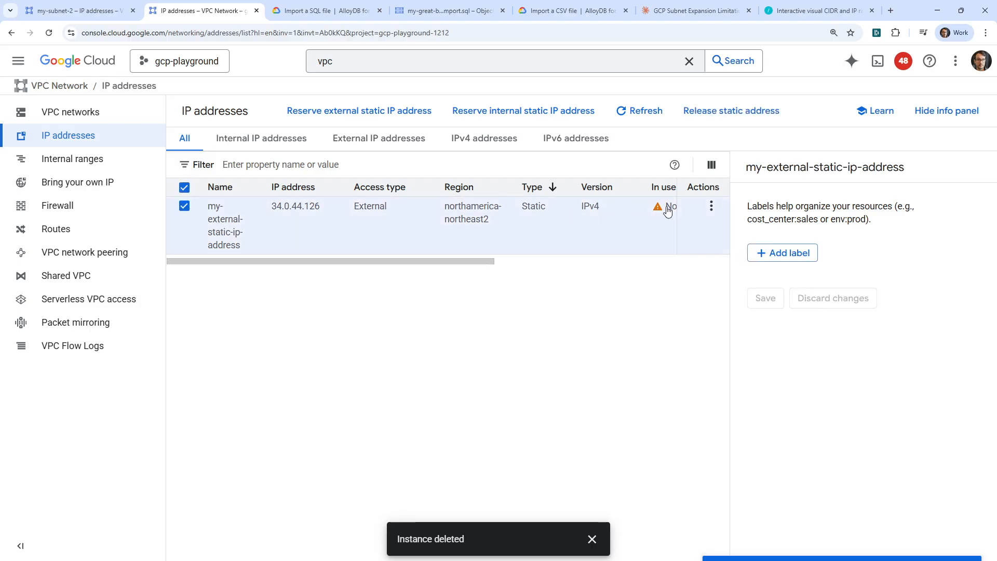
{"action": "left_click", "coordinate": [720, 216]}
{"action": "left_click", "coordinate": [712, 207]}
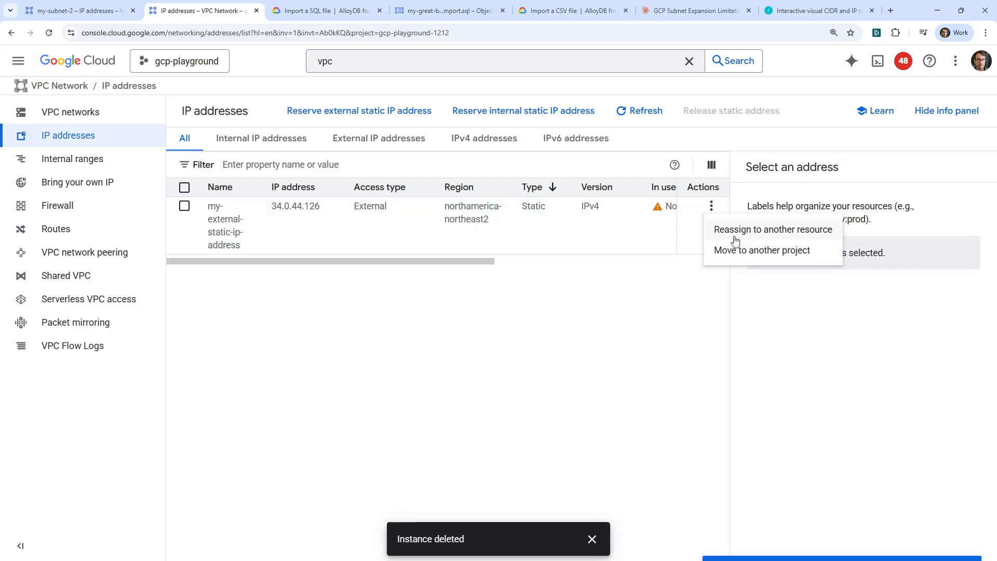
{"action": "left_click", "coordinate": [281, 304]}
- Release the static address my-external-static-ip-address and confirm the release
{"action": "left_click", "coordinate": [183, 208]}
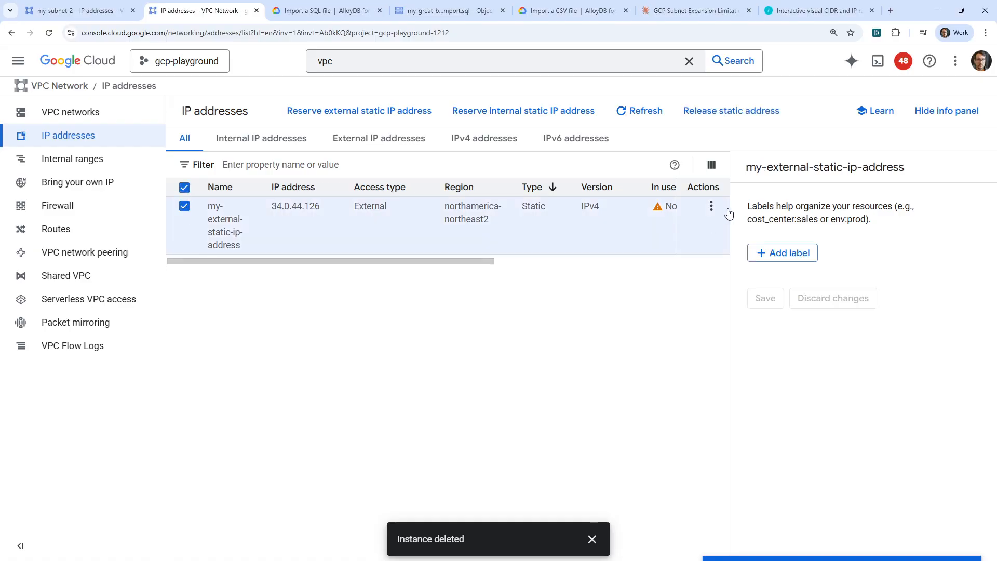
{"action": "left_click", "coordinate": [733, 111]}
{"action": "left_click", "coordinate": [632, 339]}
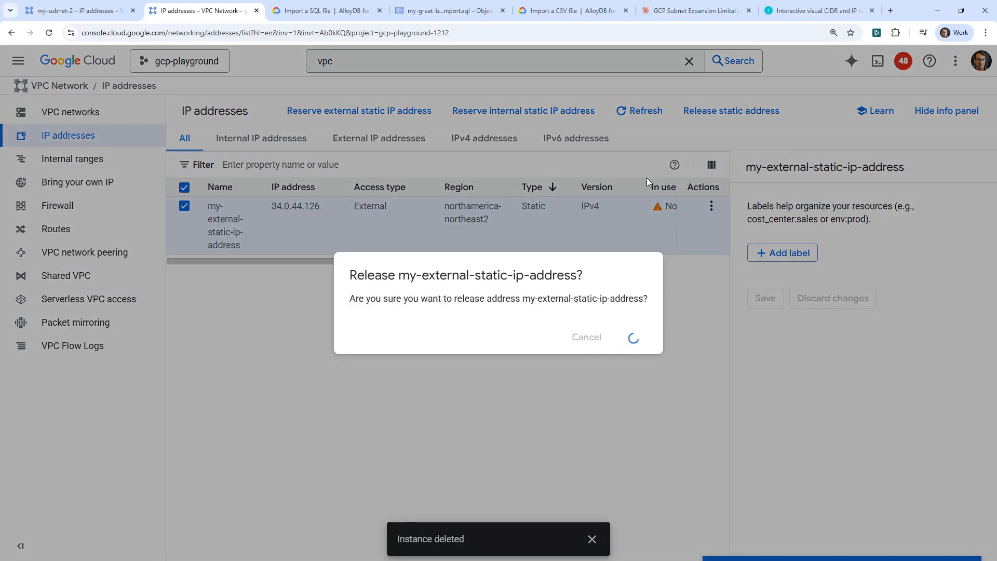